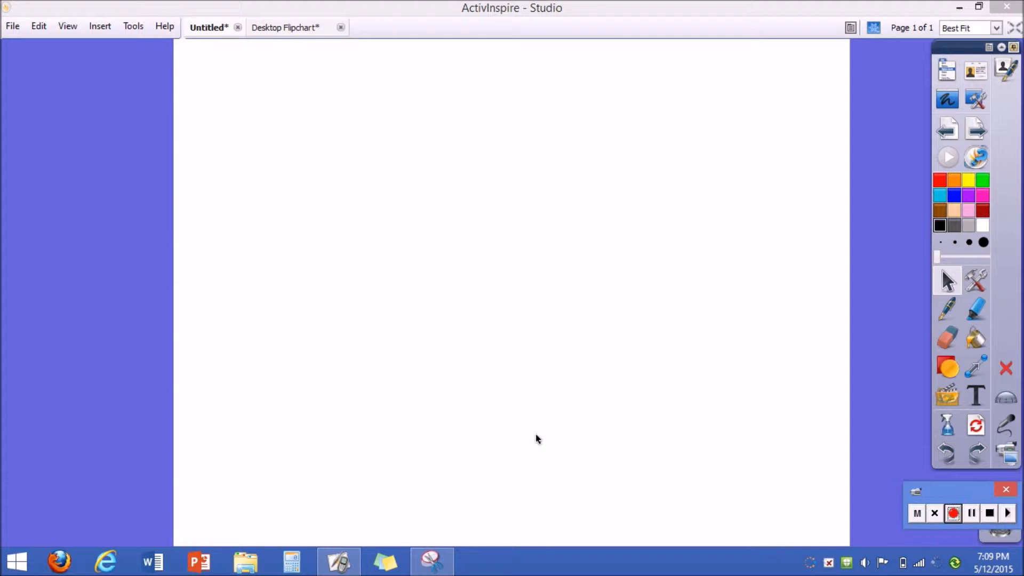
Step: Switch to PowerPoint, start a blank presentation and add a second slide with the Blank layout
click(190, 572)
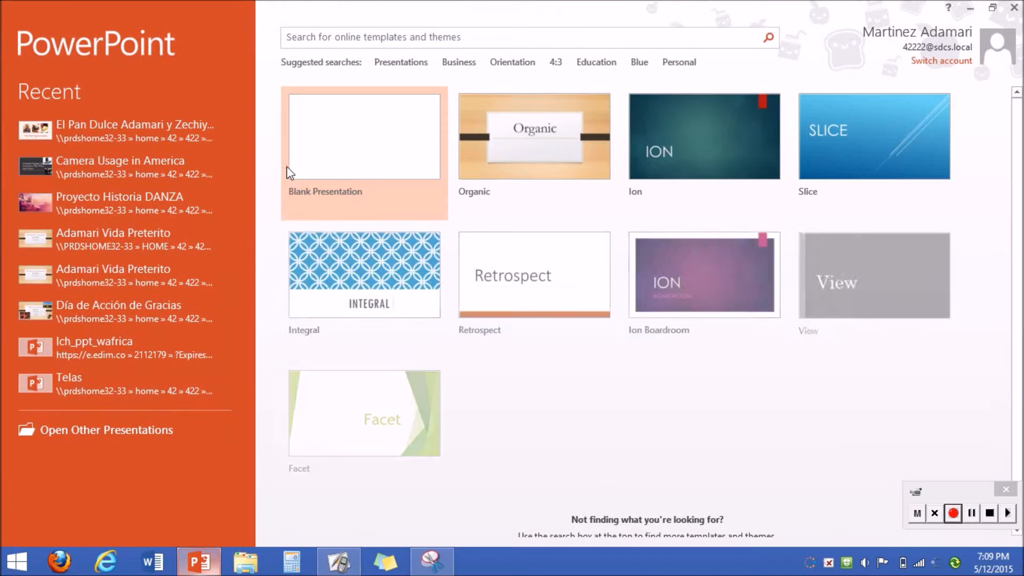
click(321, 162)
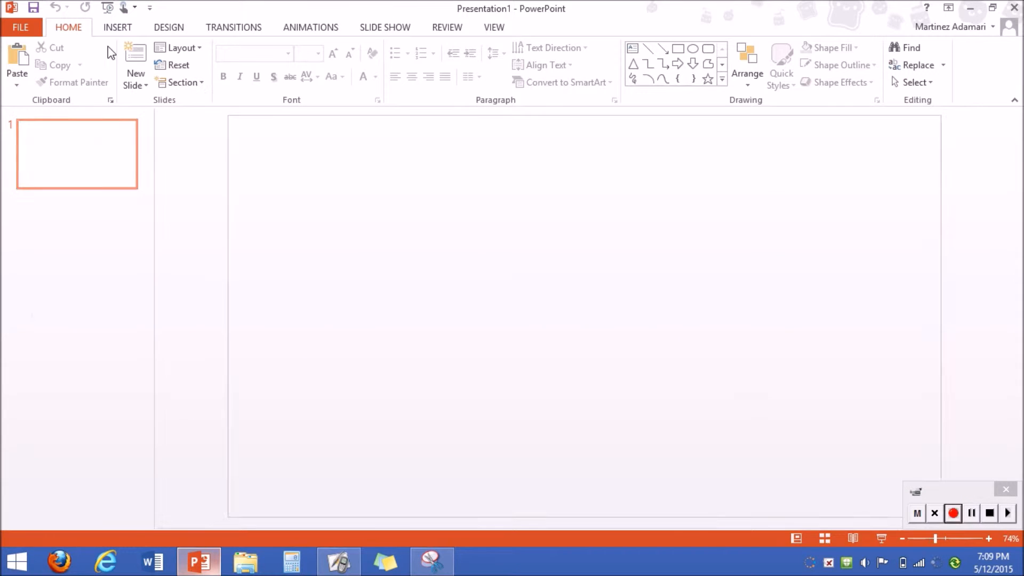
click(121, 30)
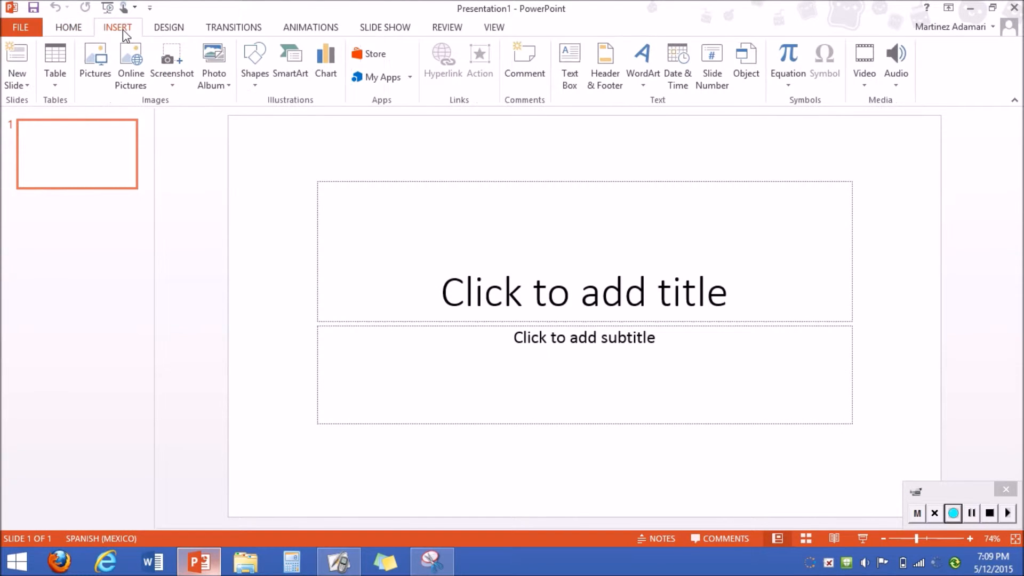
click(86, 29)
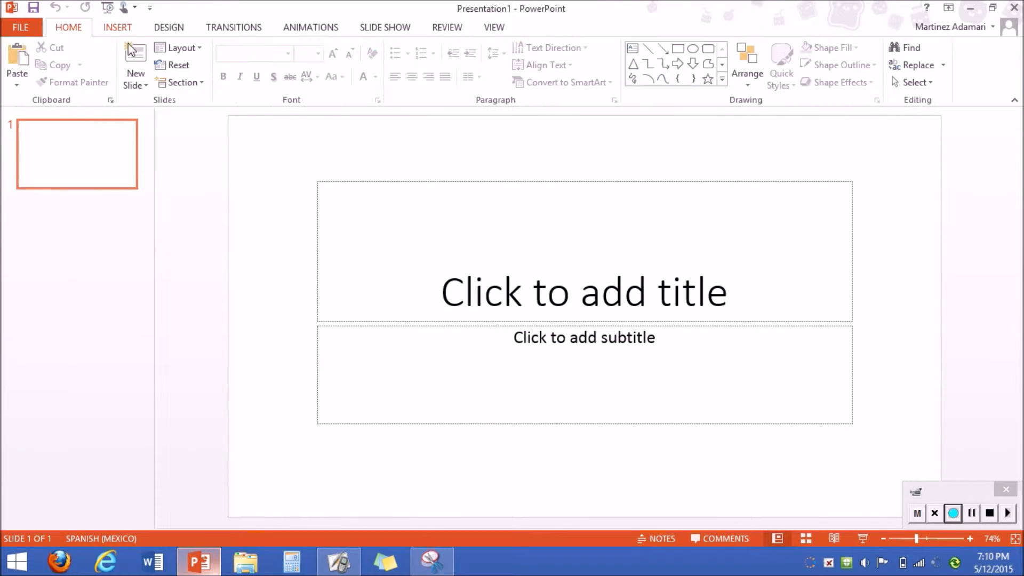
click(136, 83)
click(182, 293)
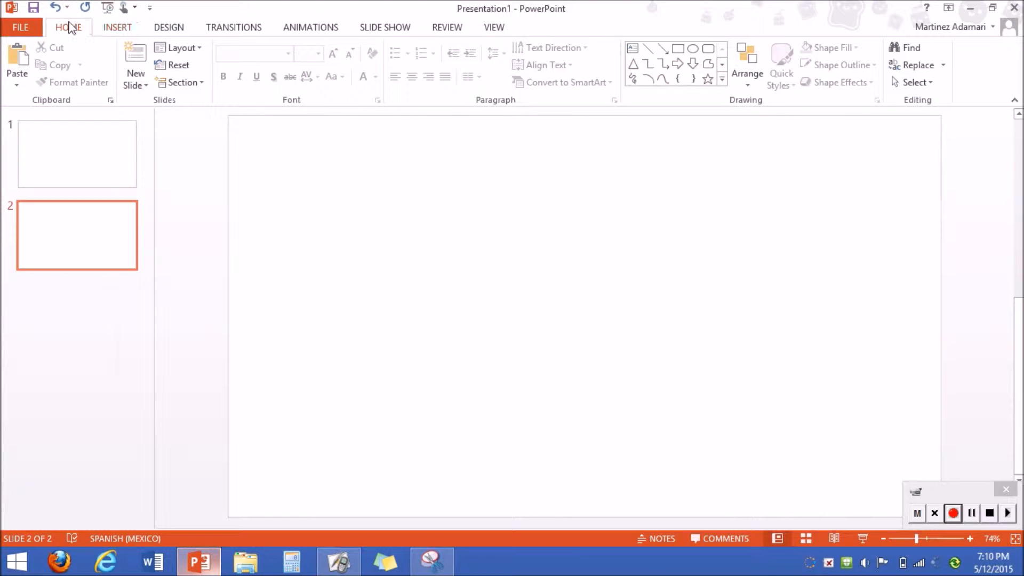
Step: Open the Insert Chart dialog and look through the chart categories from Recent and Templates to Combo
click(119, 30)
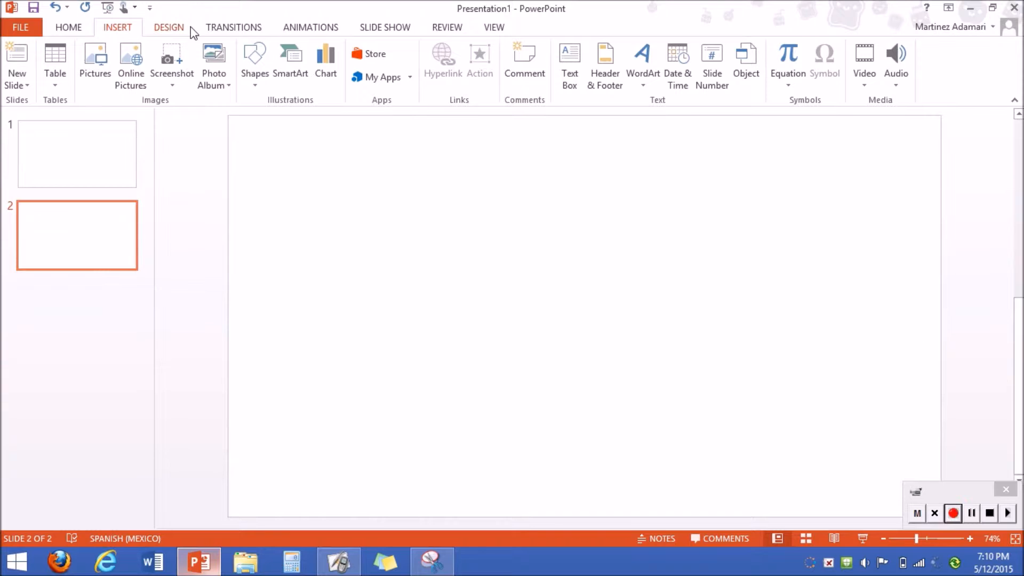
click(327, 54)
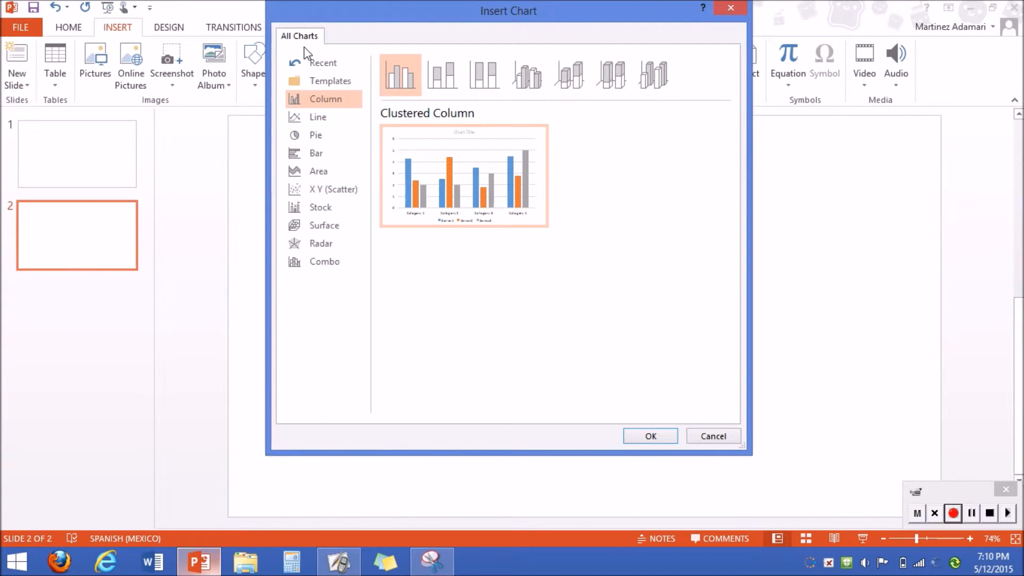
click(317, 68)
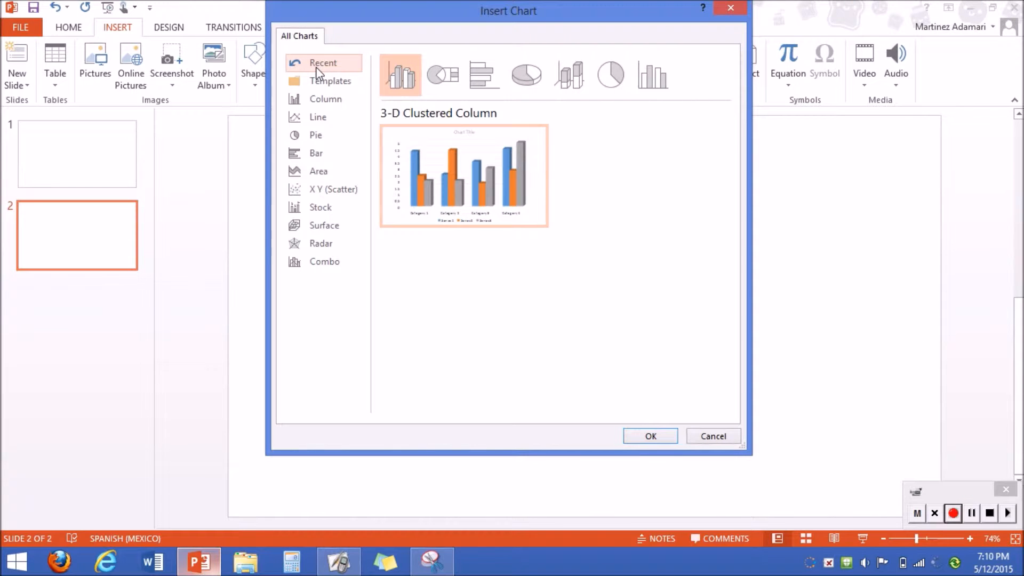
click(321, 83)
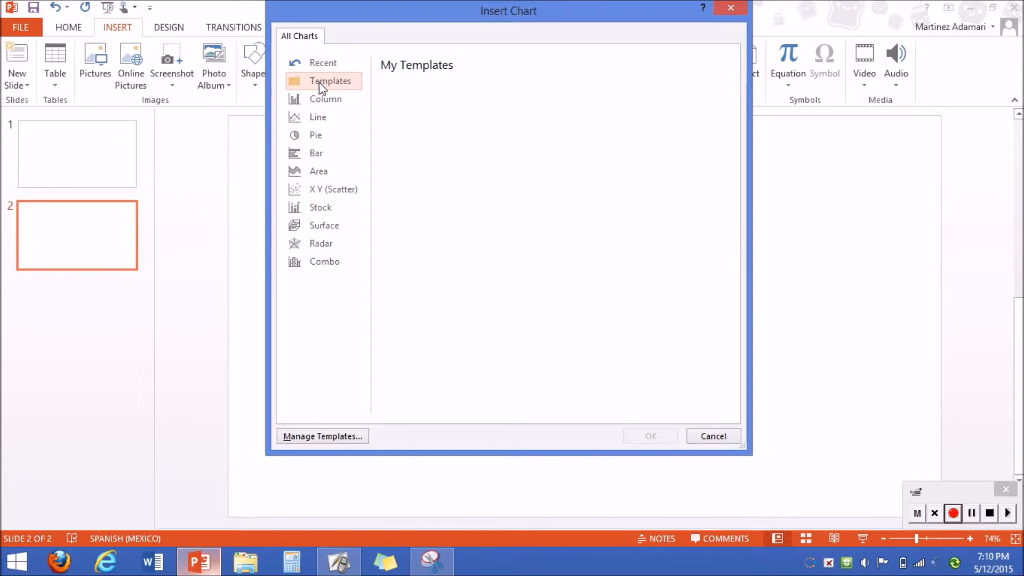
click(324, 94)
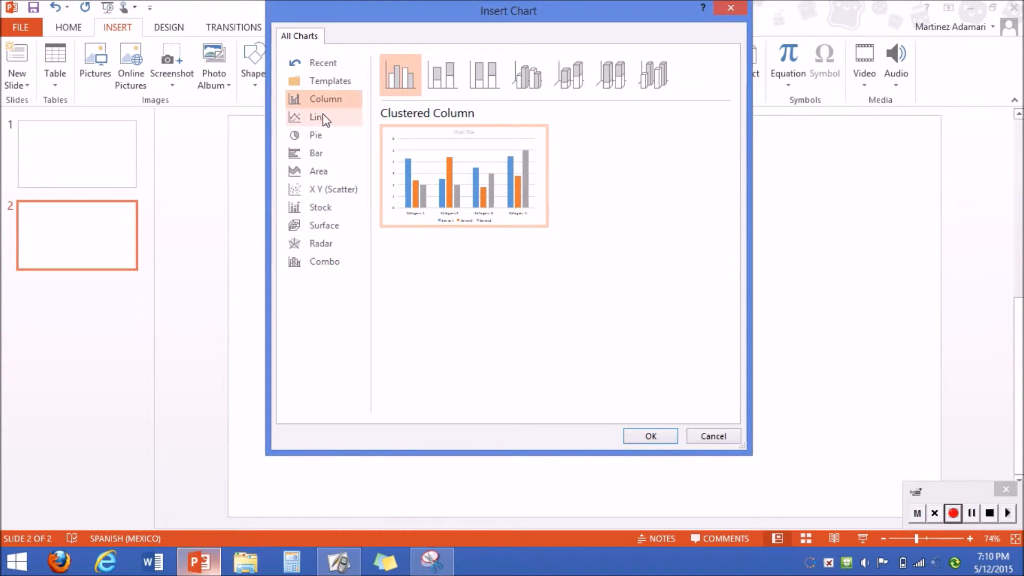
click(323, 116)
click(326, 137)
click(332, 154)
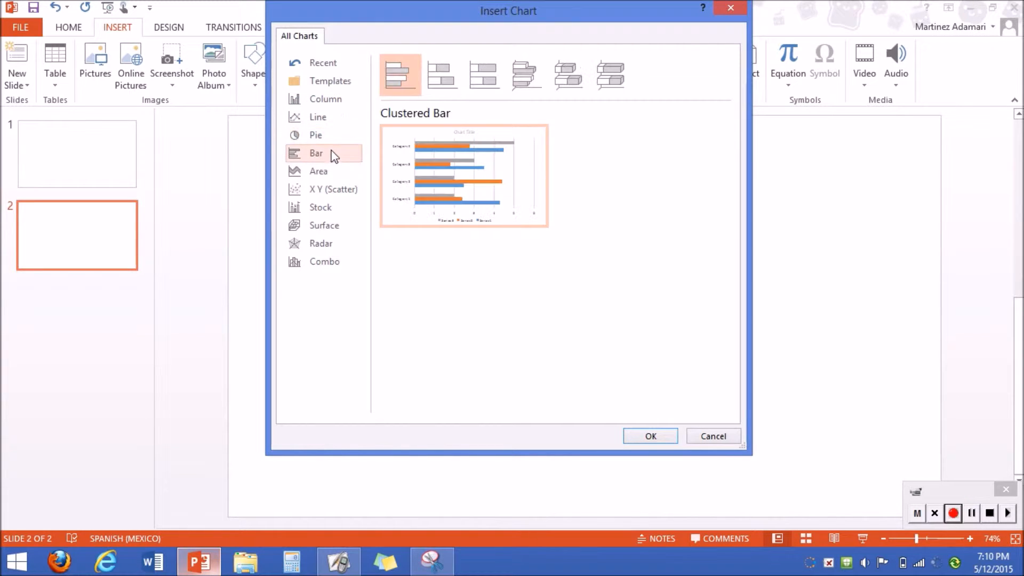
click(338, 174)
click(344, 191)
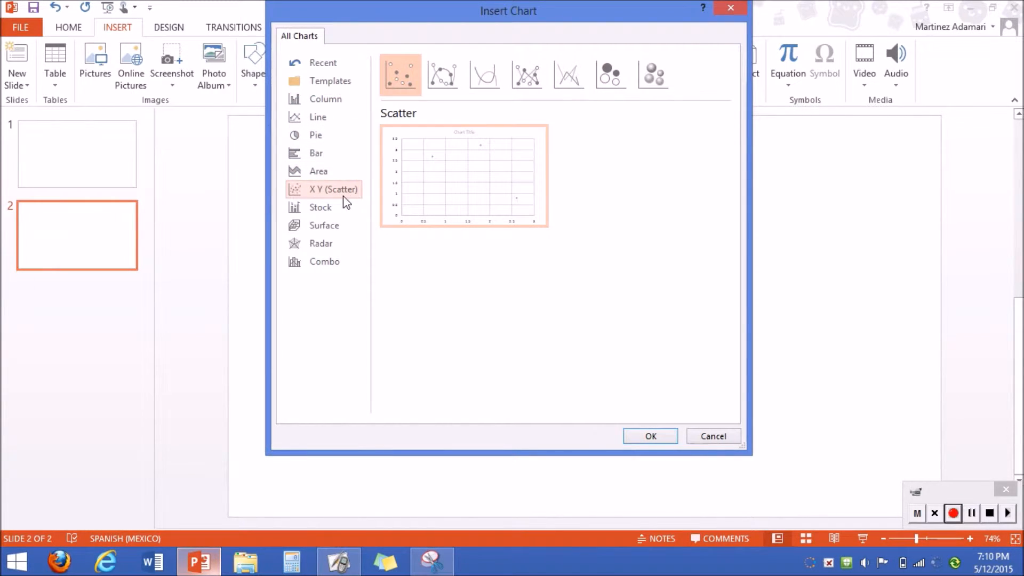
click(344, 210)
click(347, 227)
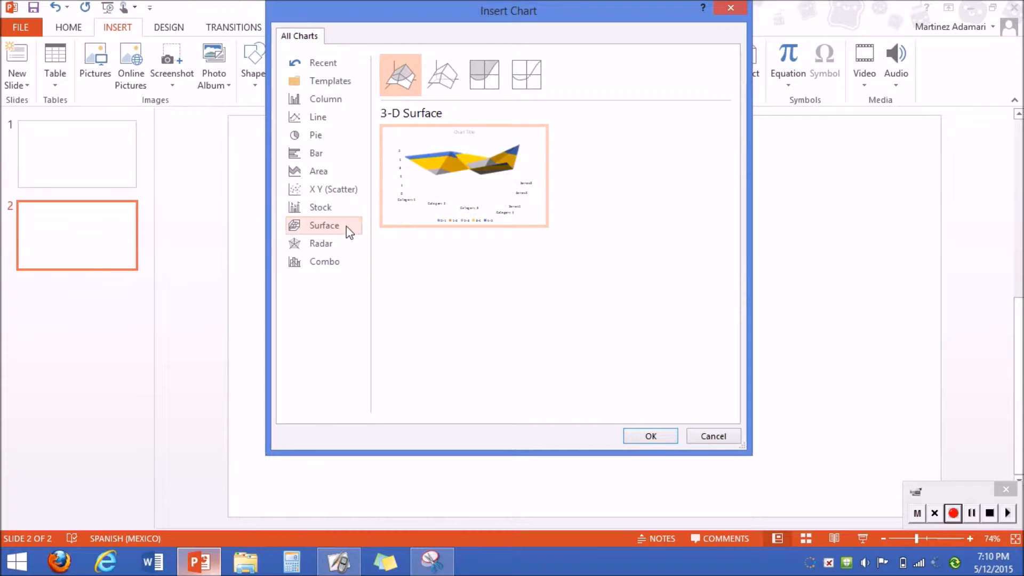
click(346, 240)
click(348, 258)
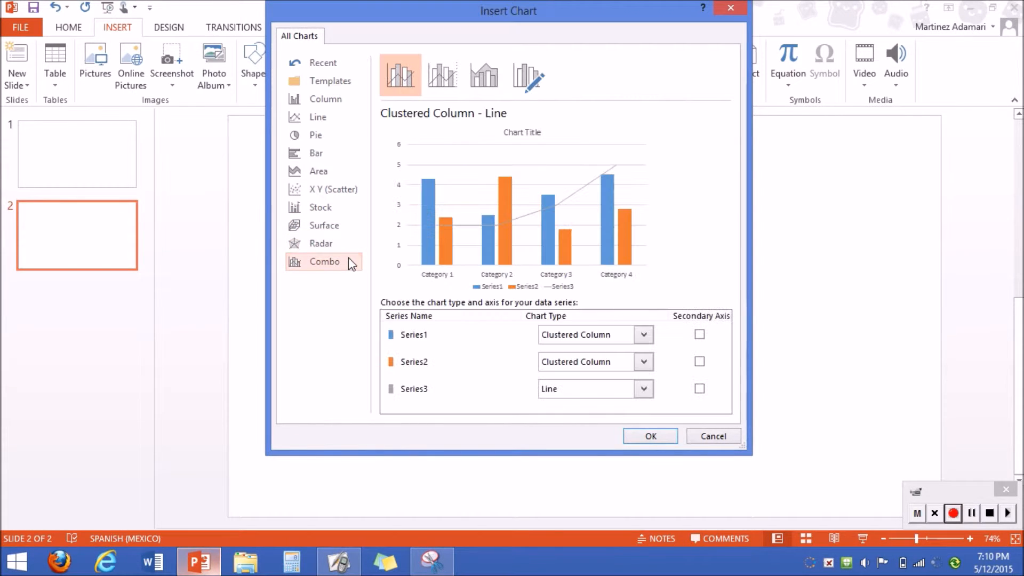
Step: Insert a 3-D Stacked Column chart on the second slide
click(321, 101)
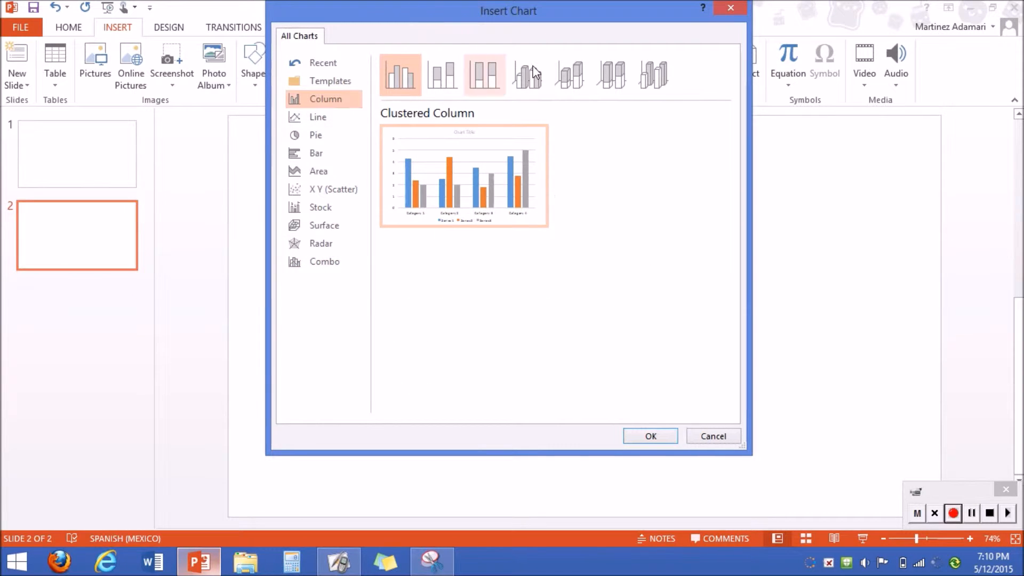
click(564, 72)
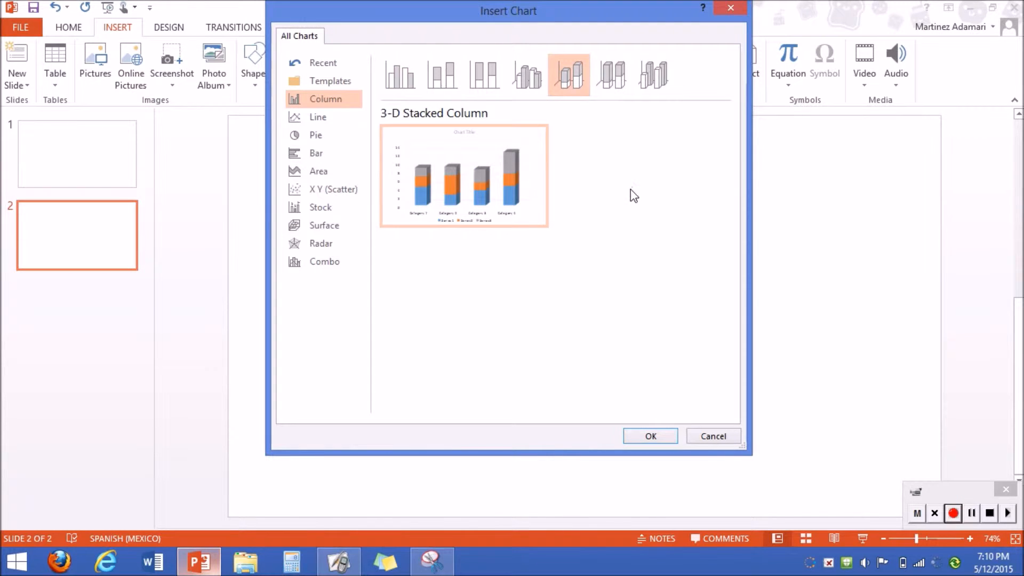
click(651, 437)
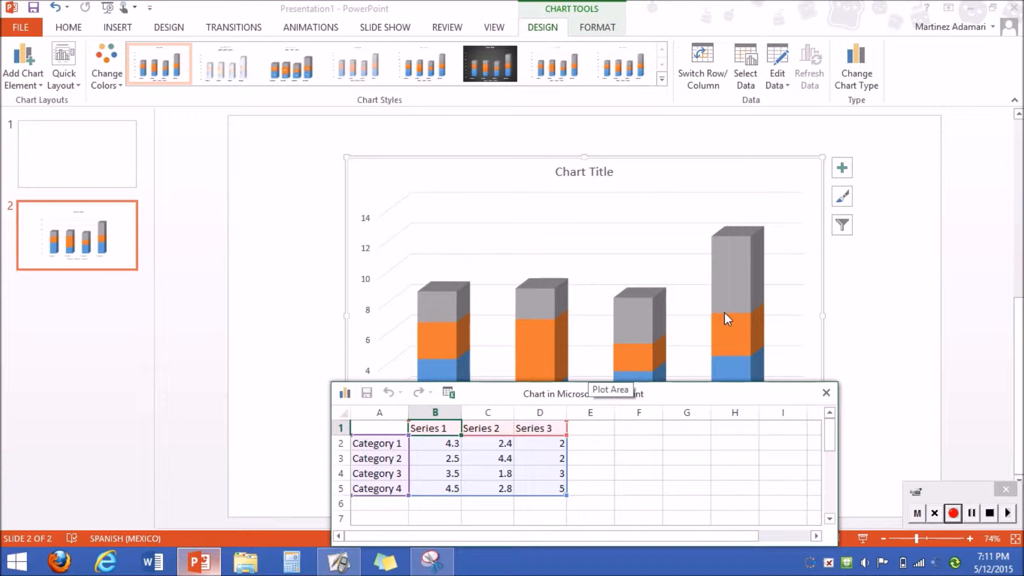
Step: Move the chart's data sheet higher and rename its three series Pencil, Pens and Marker
drag(592, 399, 531, 184)
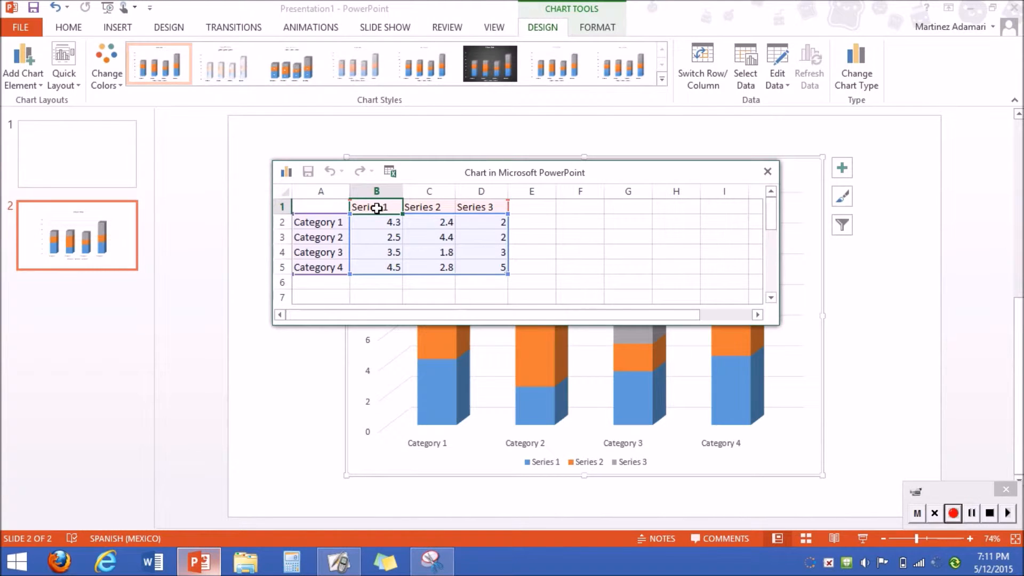
text(Pencil)
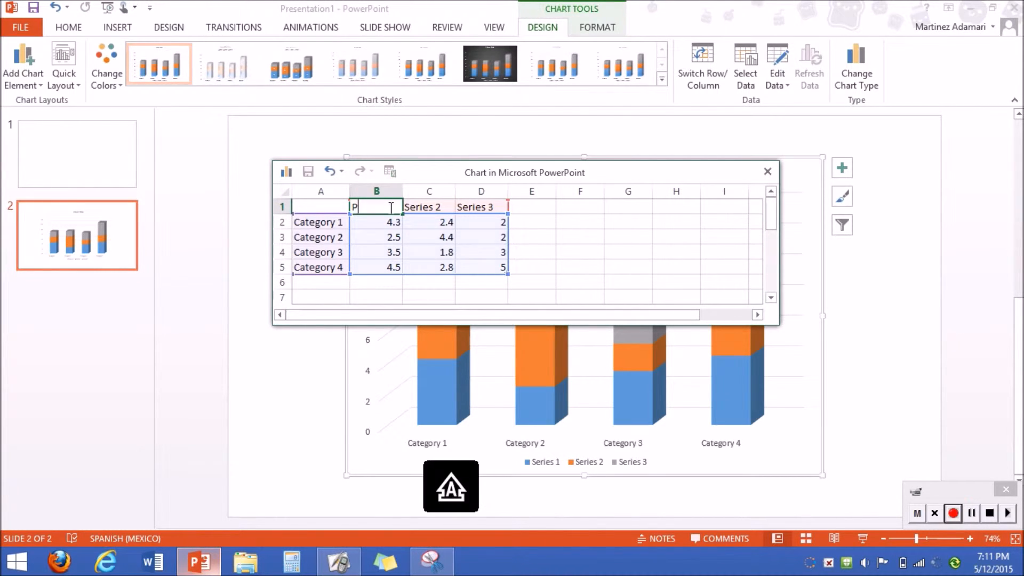
click(434, 207)
text(Pens)
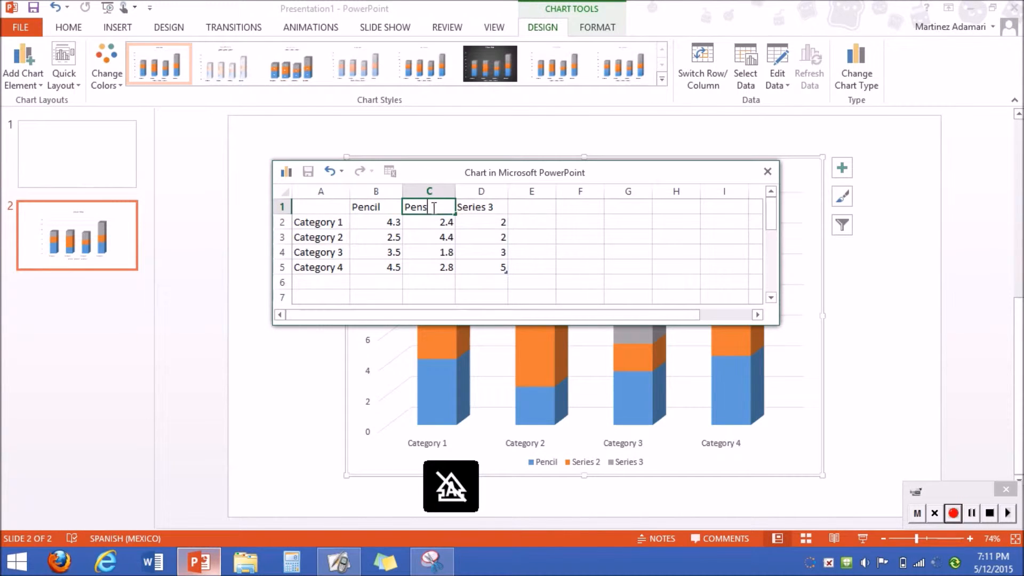
click(477, 213)
text(Marker)
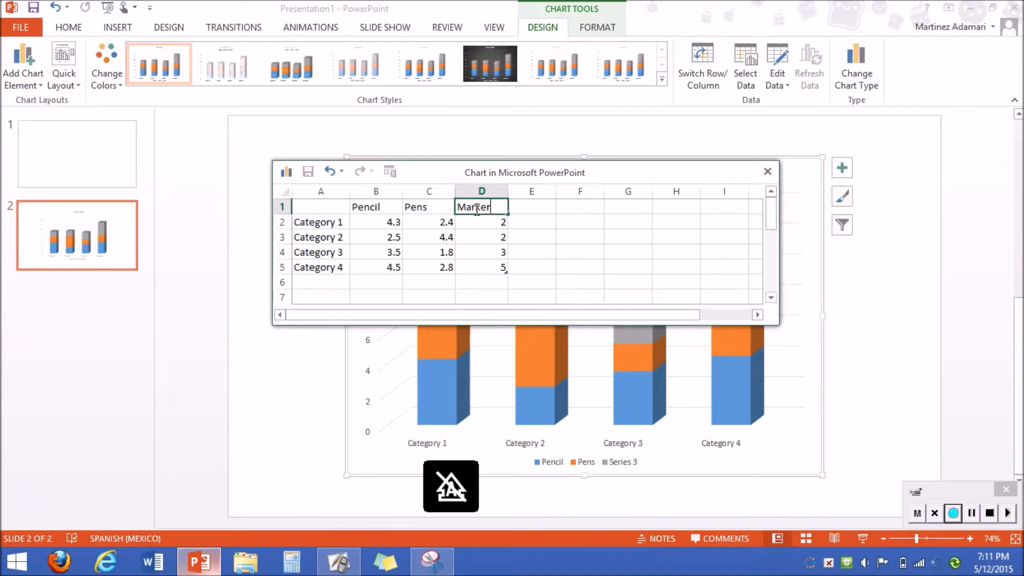
Step: Rename the four chart categories 1st grade, 2nd grade, 3rd grade and 4th grade
click(324, 226)
key(BackSpace)
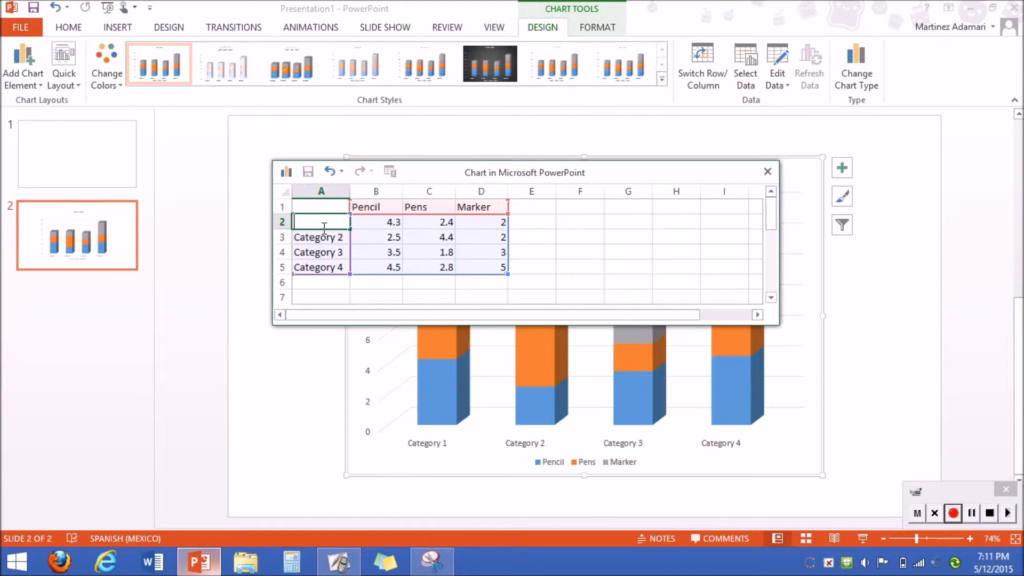
text(1st grade)
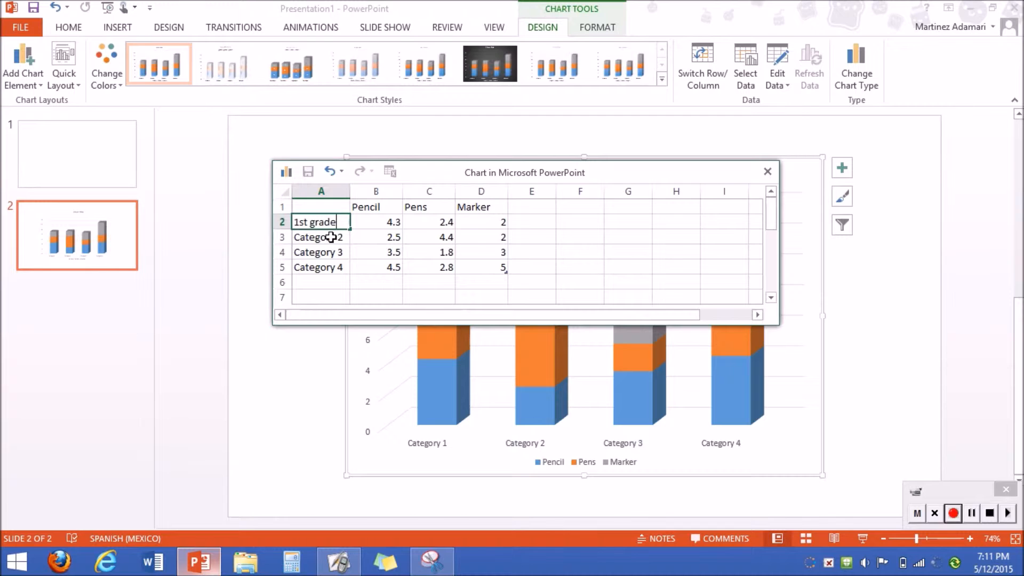
click(332, 243)
text(2nd)
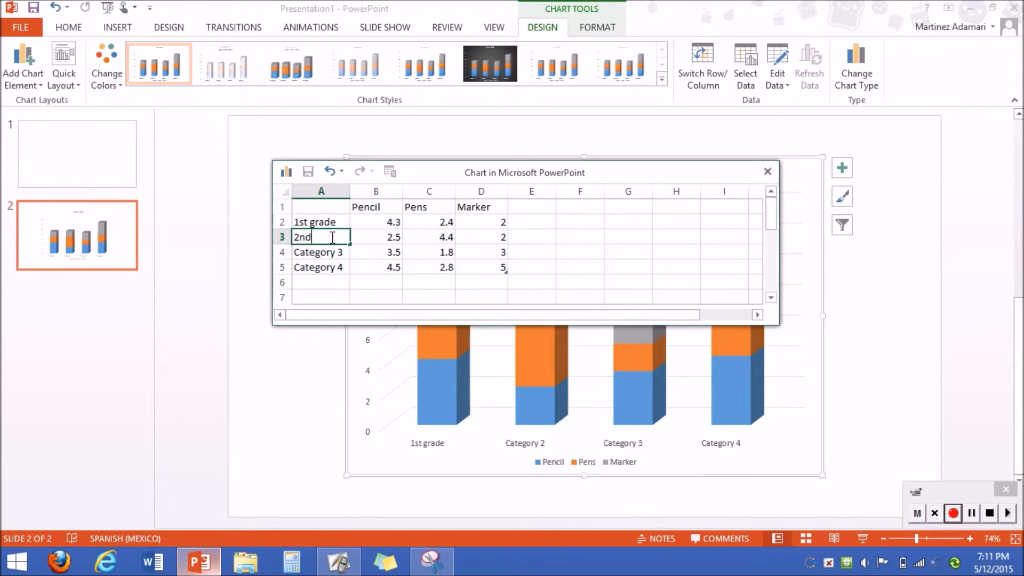
text( grade)
click(344, 255)
text(3rd)
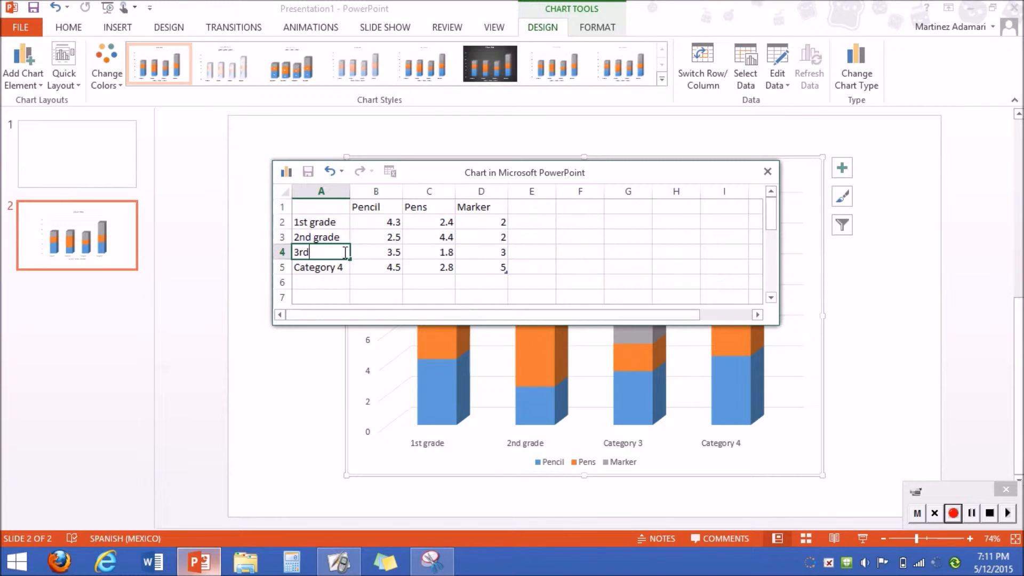
text( grade)
click(336, 269)
text(4t)
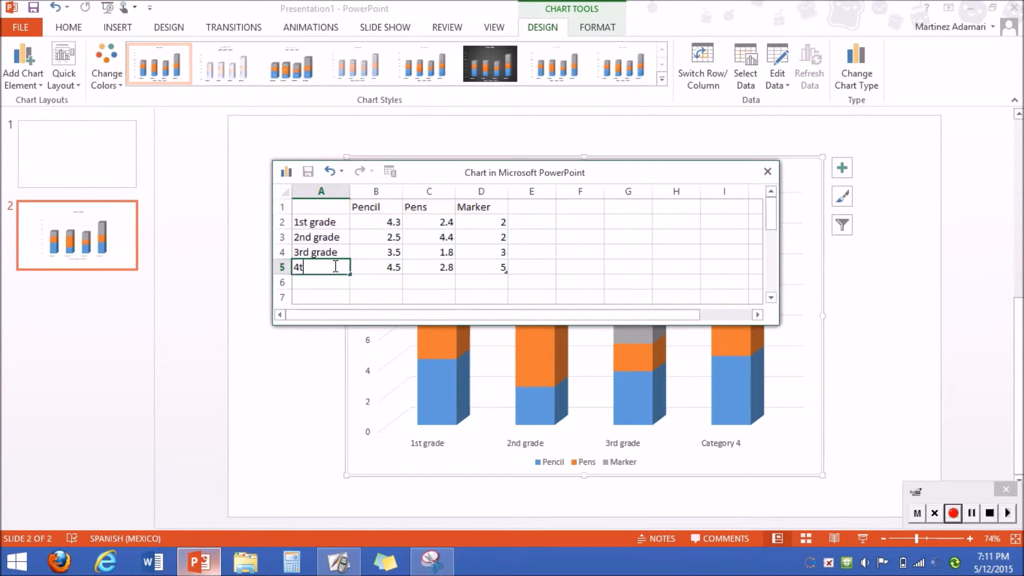
text(h grade)
Step: Set the Pencil values for 1st to 4th grade to 11, 6, 9 and 12
click(395, 231)
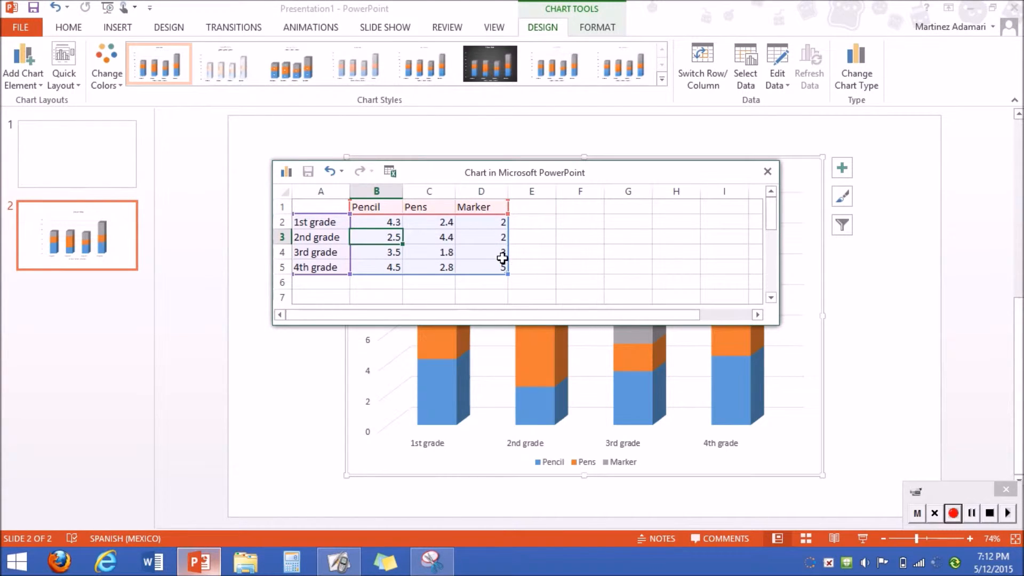
click(394, 221)
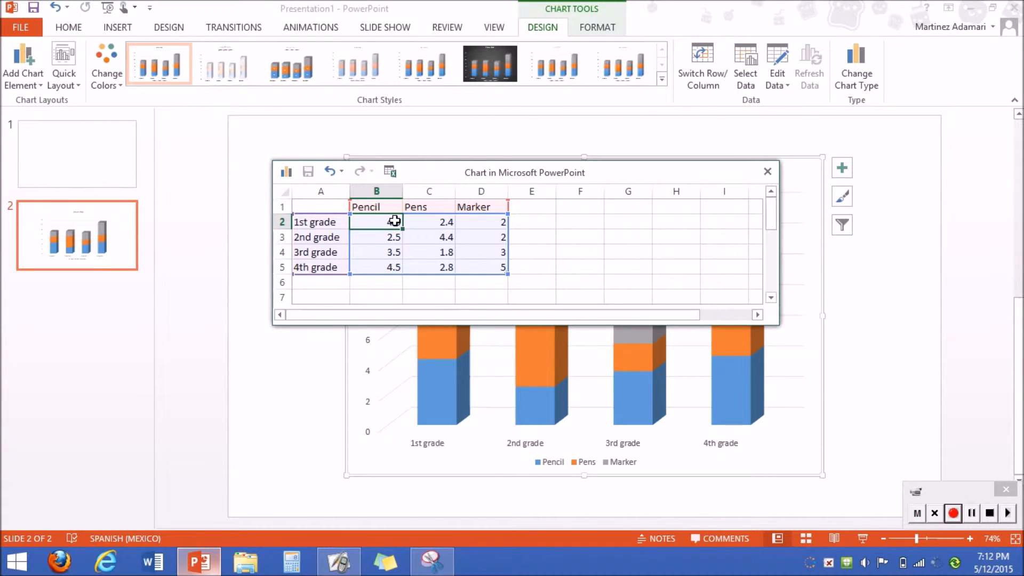
key(BackSpace)
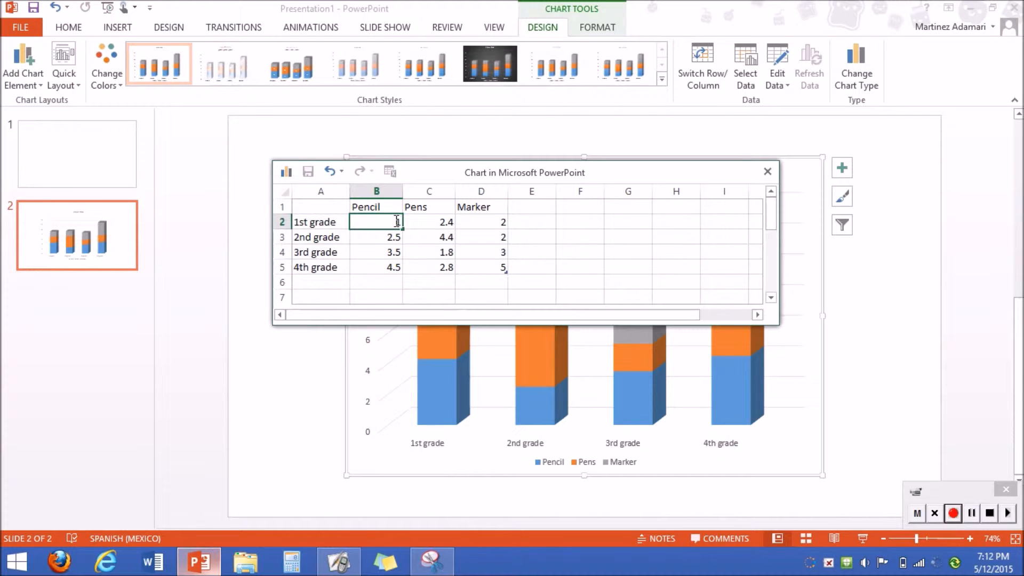
text(11)
click(395, 243)
text(6)
click(397, 257)
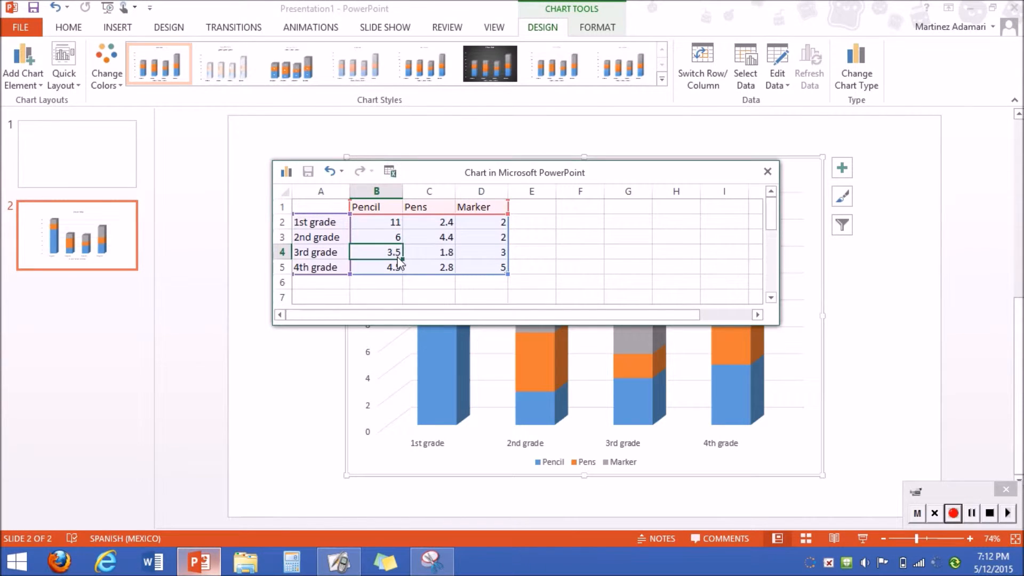
text(9)
click(398, 270)
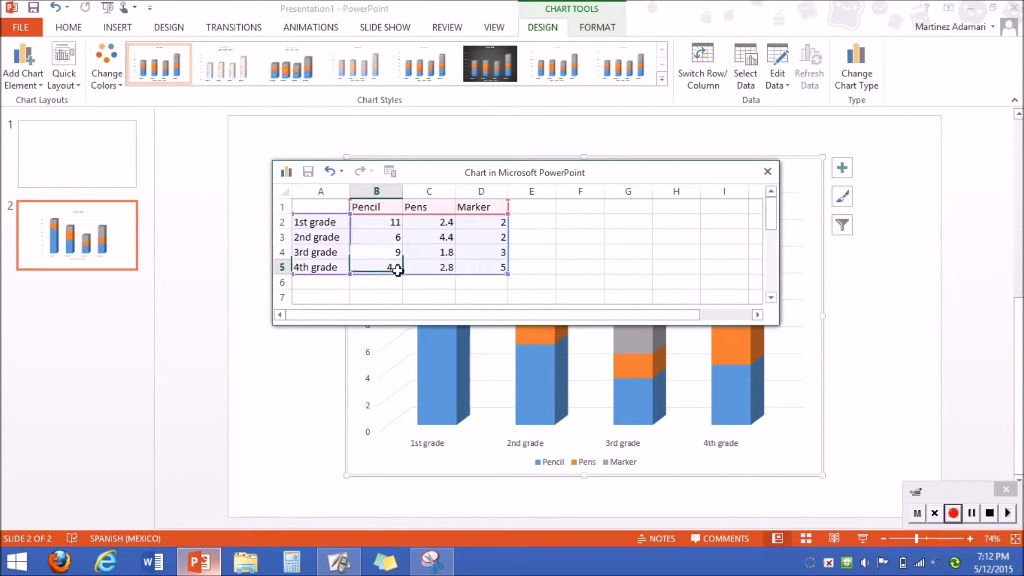
text(12)
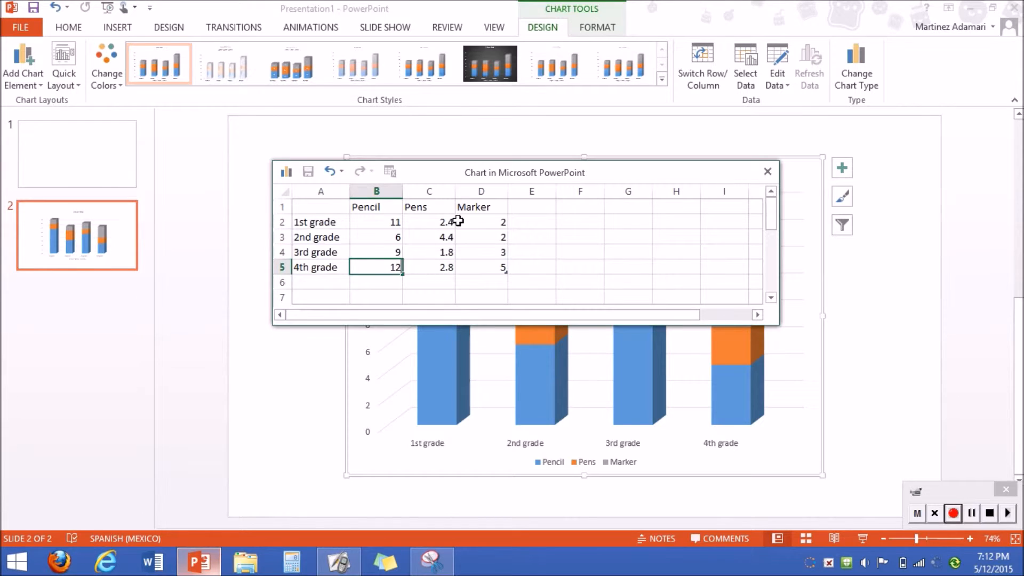
Step: Set the Pens values for 1st to 4th grade to 15, 19, 16 and 15
click(458, 220)
text(15)
click(446, 237)
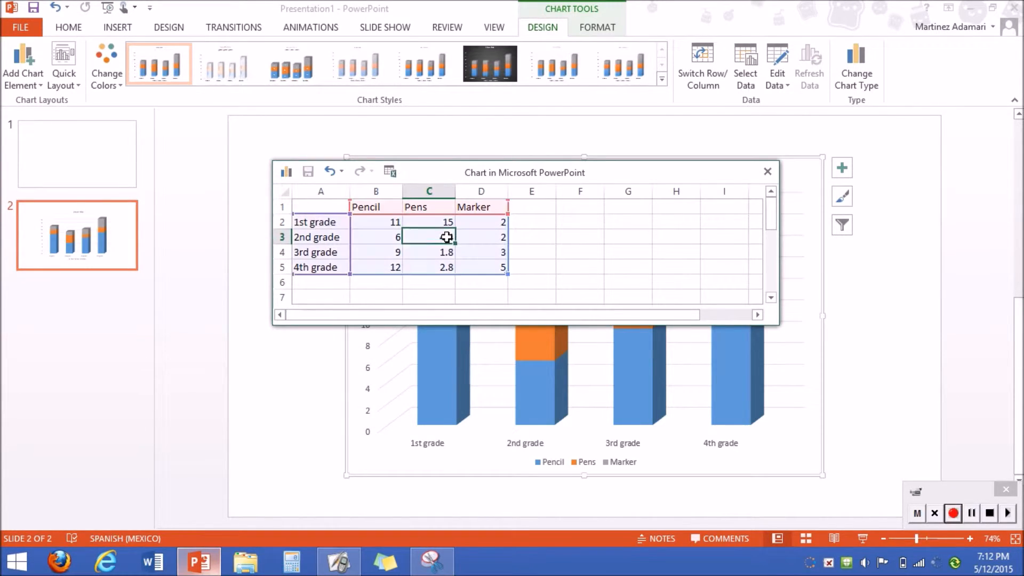
text(10)
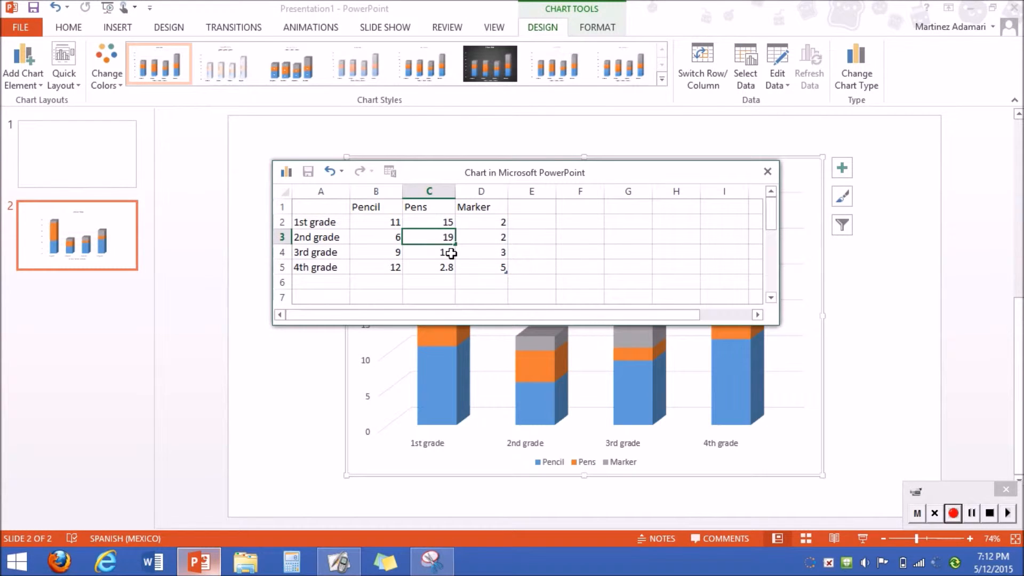
click(451, 254)
text(10)
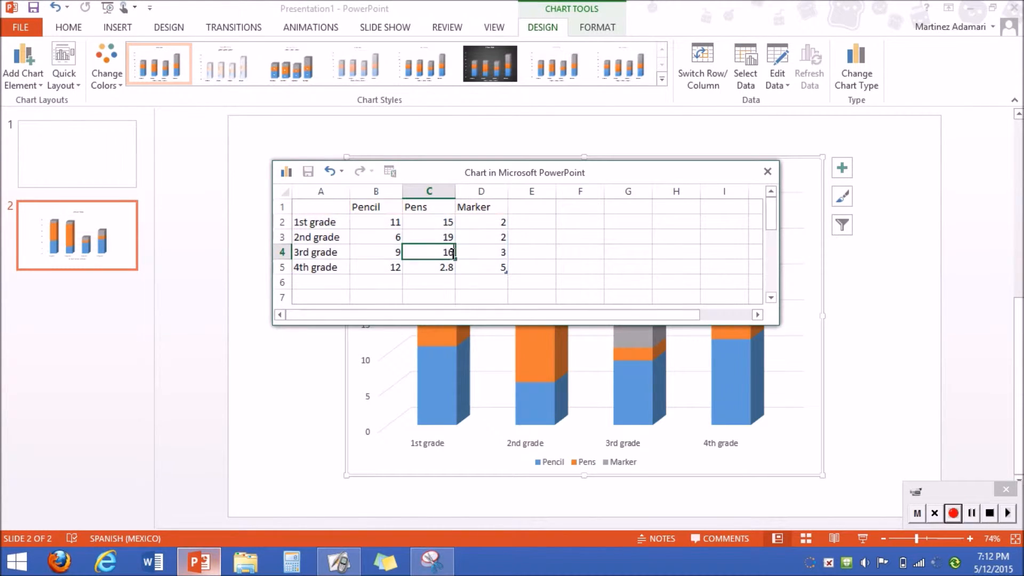
click(449, 269)
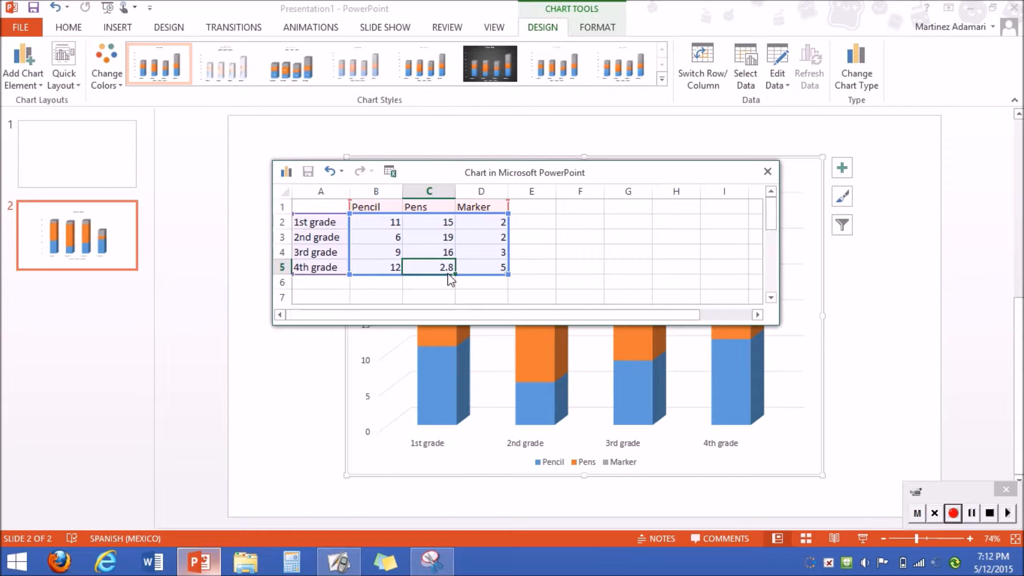
text(15)
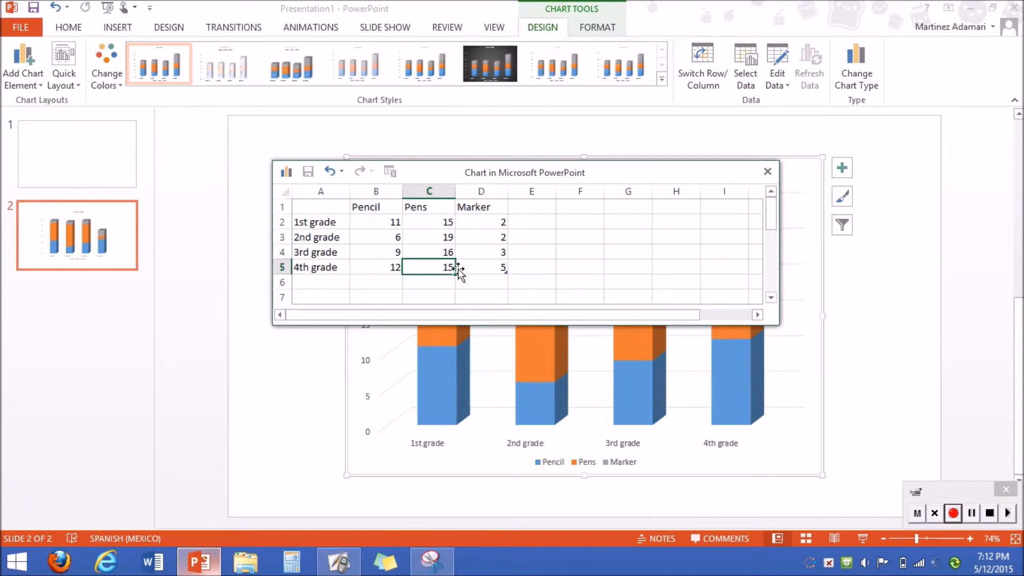
Step: Enter the Marker values 6, 17, 19 and 11 for 1st to 4th grade and close the chart's data sheet
click(505, 226)
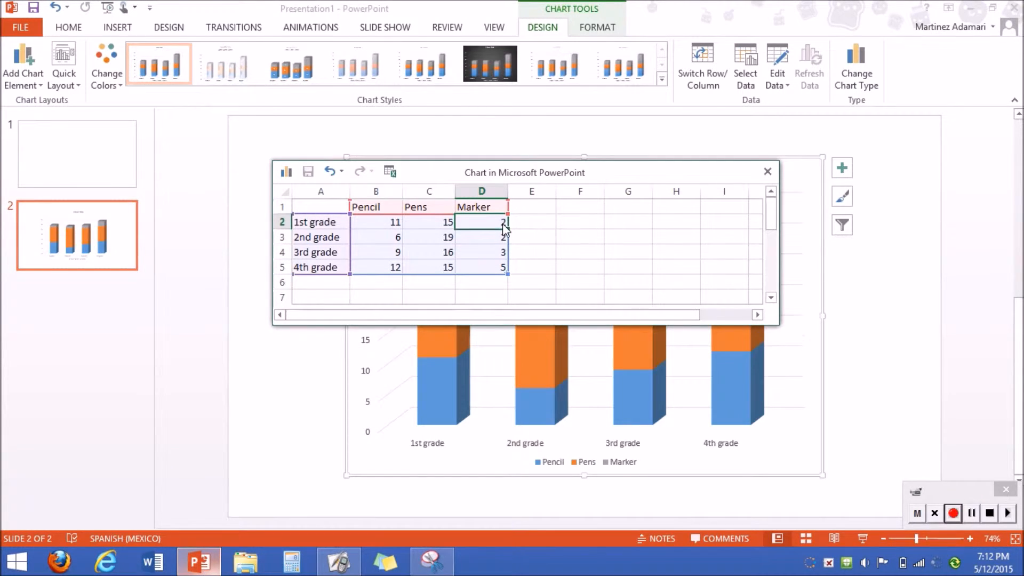
text(6)
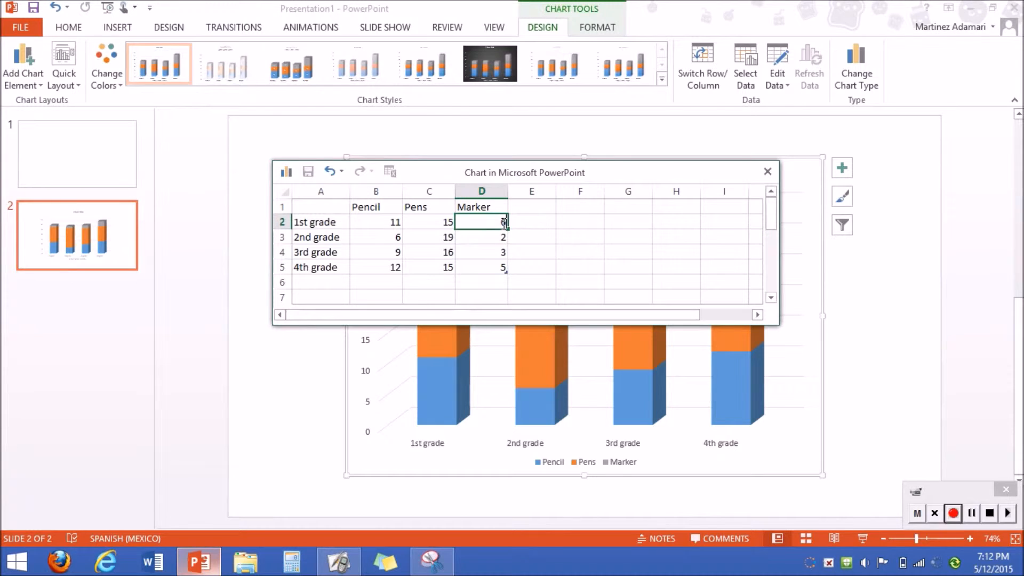
click(507, 237)
text(17)
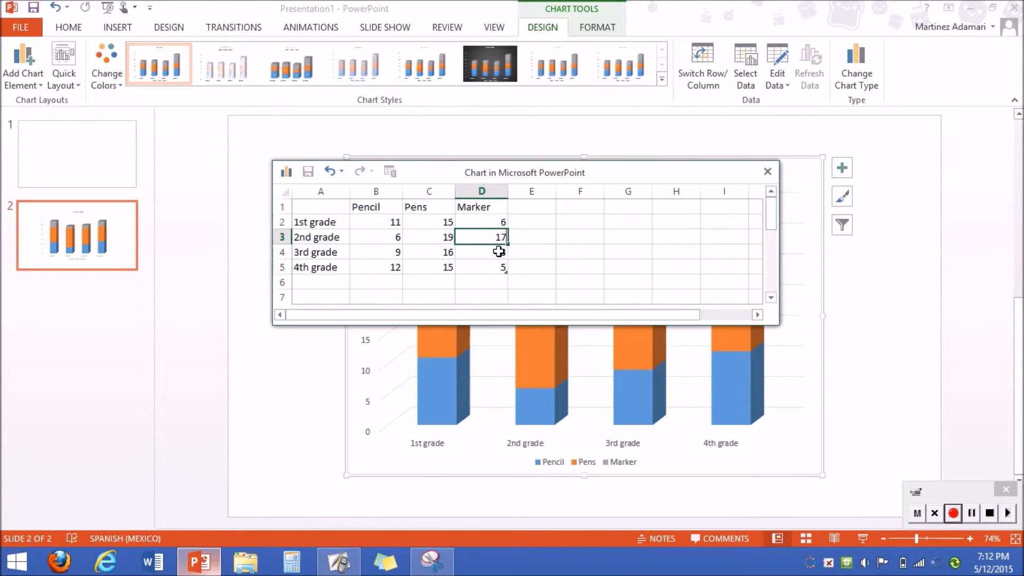
click(499, 252)
text(19)
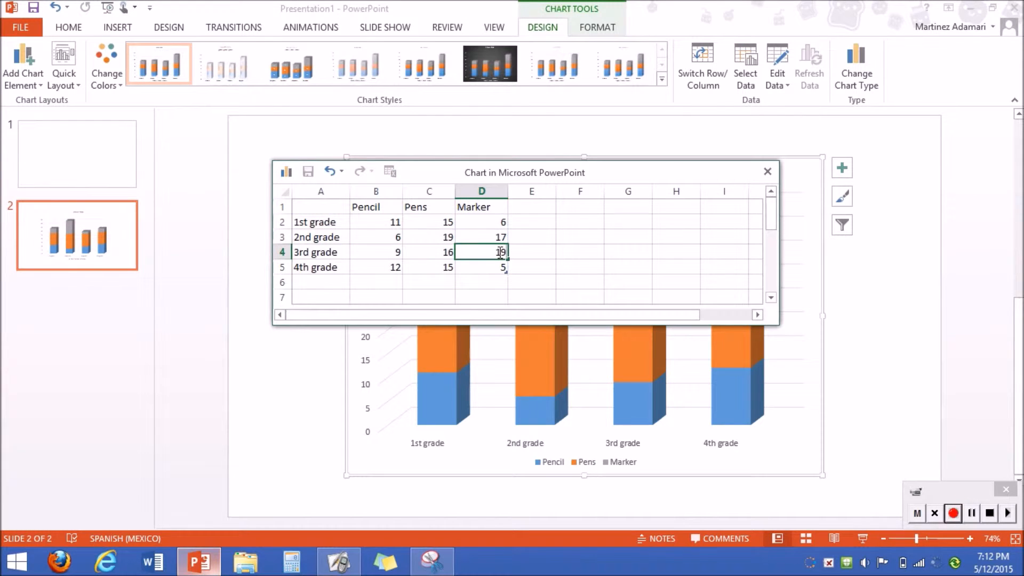
click(501, 268)
text(11)
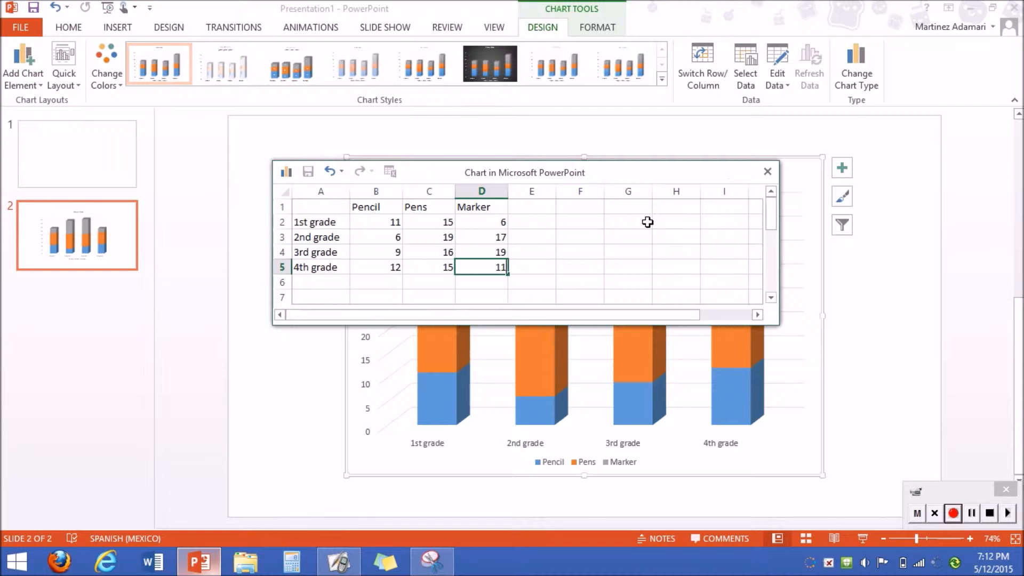
click(766, 172)
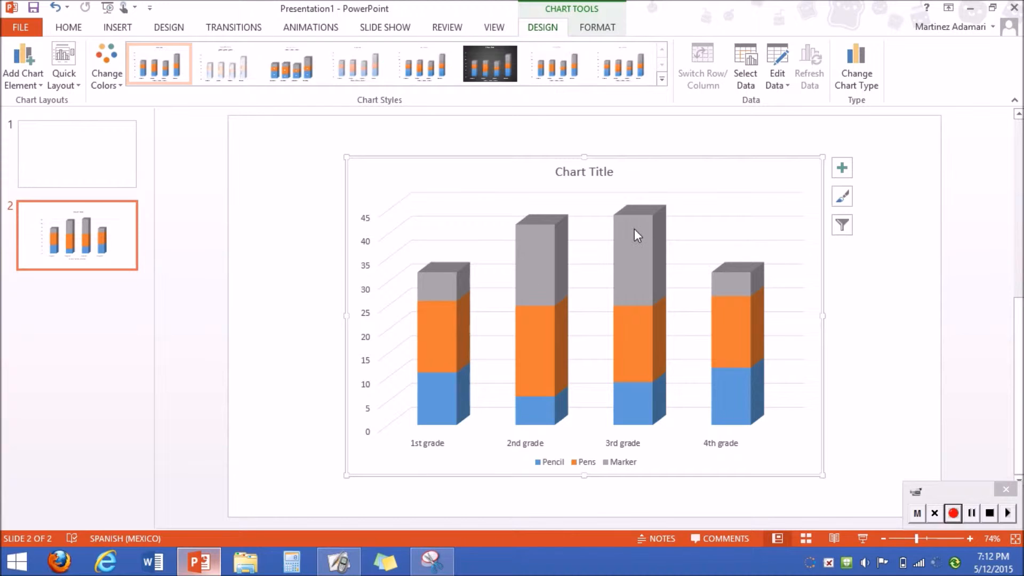
Step: Clear the placeholder text from the chart title
click(598, 175)
click(609, 172)
key(BackSpace)
key(BackSpace)
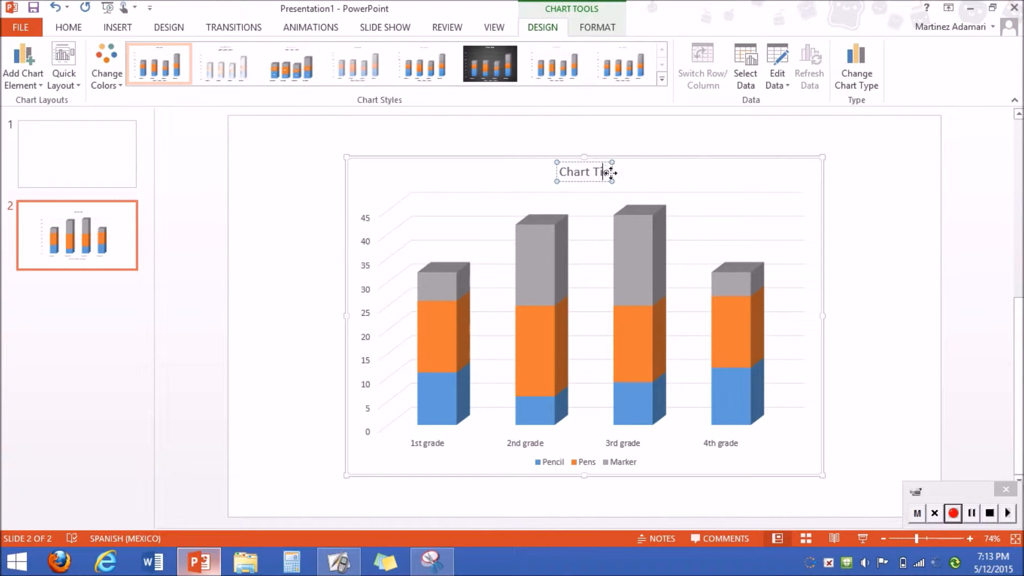
key(BackSpace)
key(BackSpace)
key(BackSpace)
key(BackSpace)
key(BackSpace)
key(BackSpace)
key(BackSpace)
key(BackSpace)
key(BackSpace)
text(Writin)
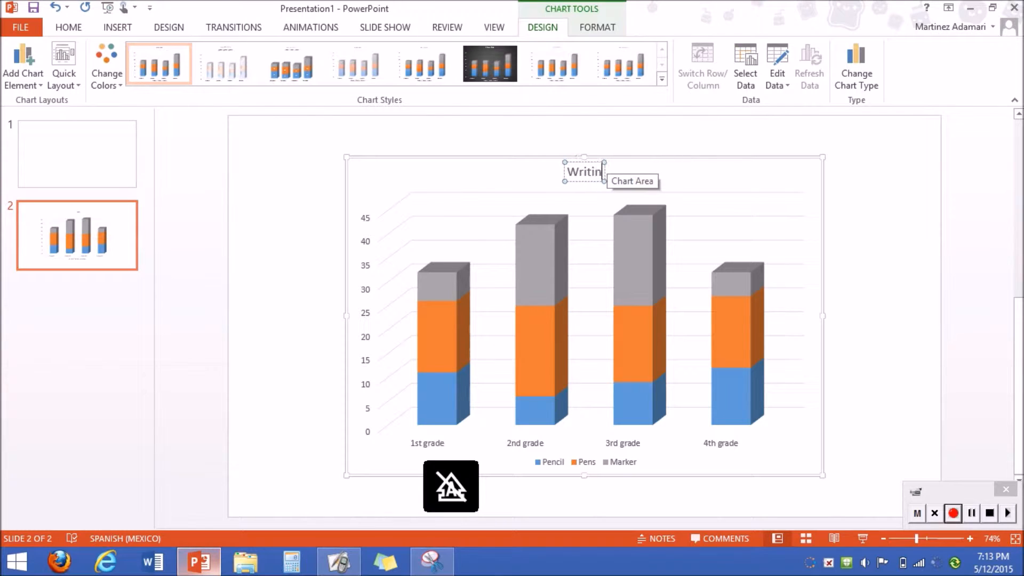
key(BackSpace)
key(BackSpace)
key(BackSpace)
Step: Enter "Favorite Writing Utensils" as the chart title and finish editing it
text(Favorite)
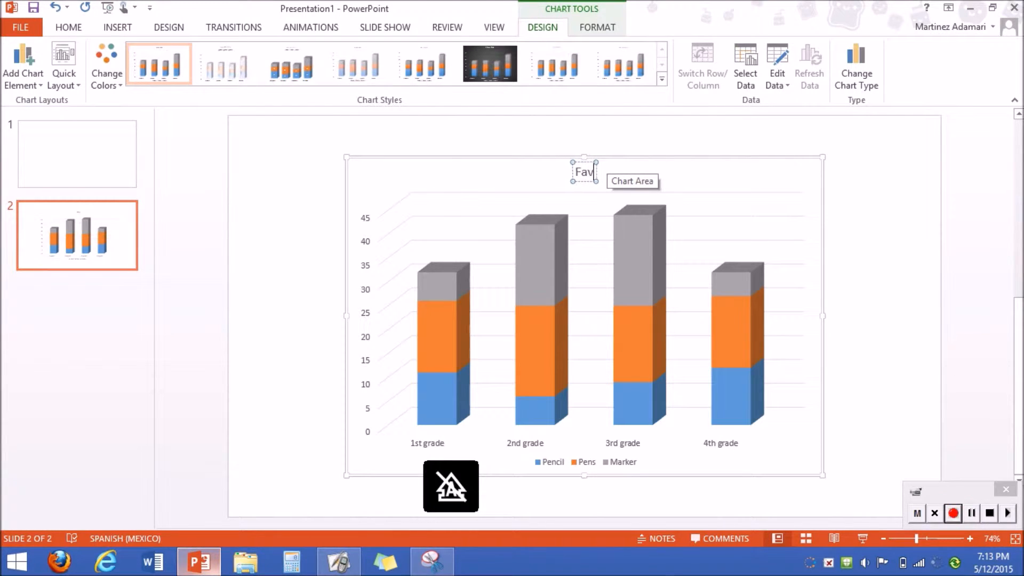
text( W)
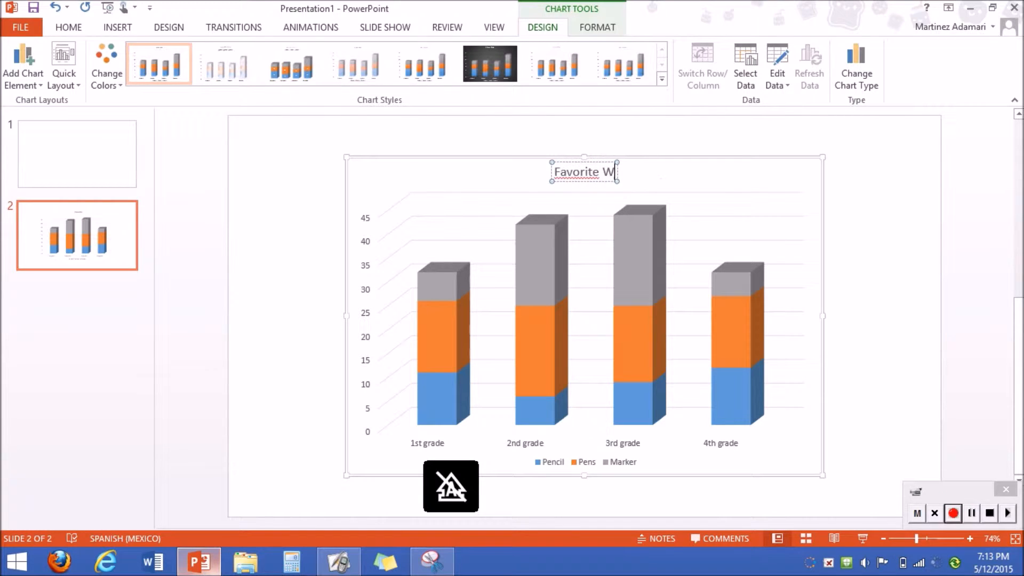
text(riting)
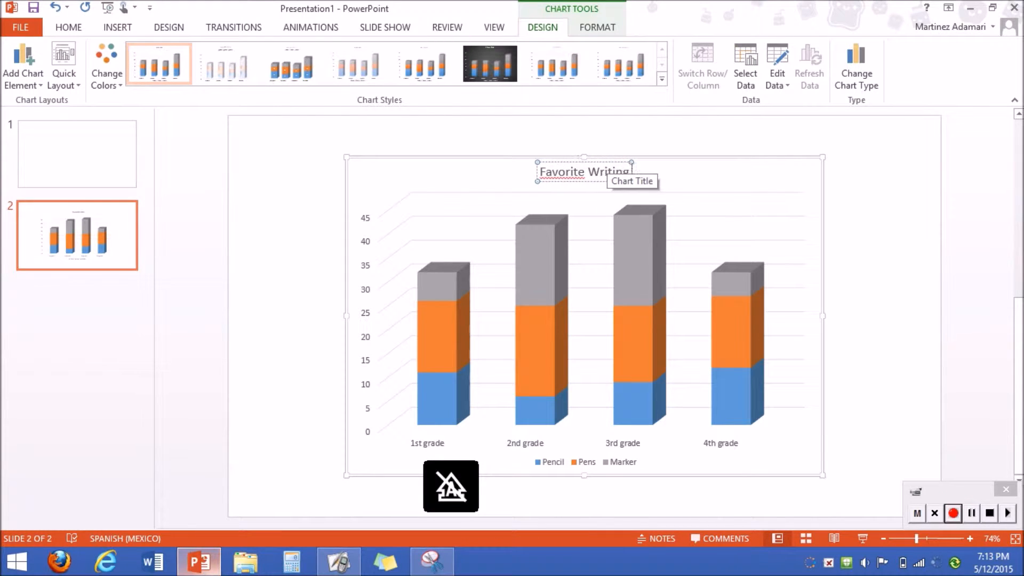
text( U)
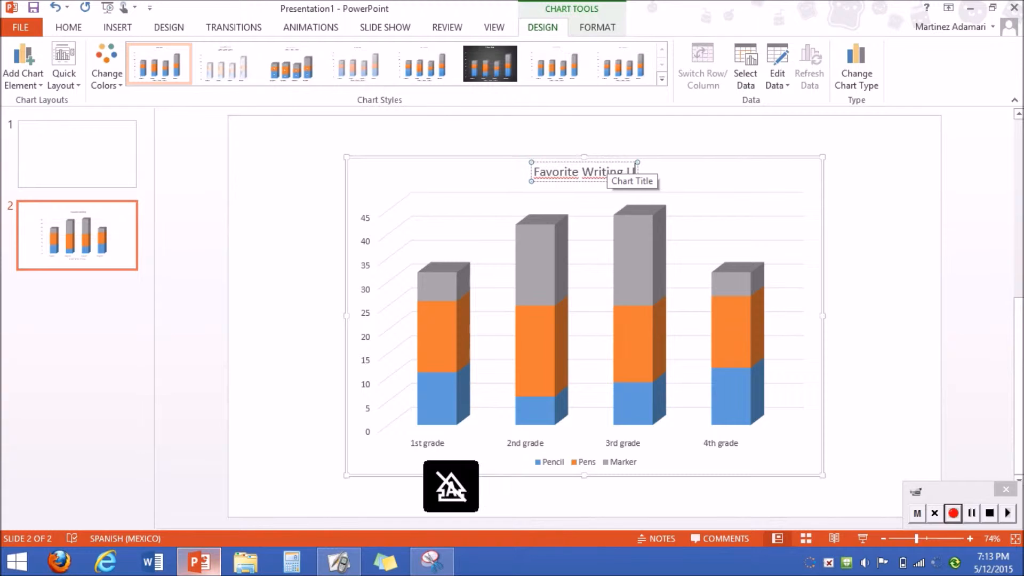
text(te)
text(nsils)
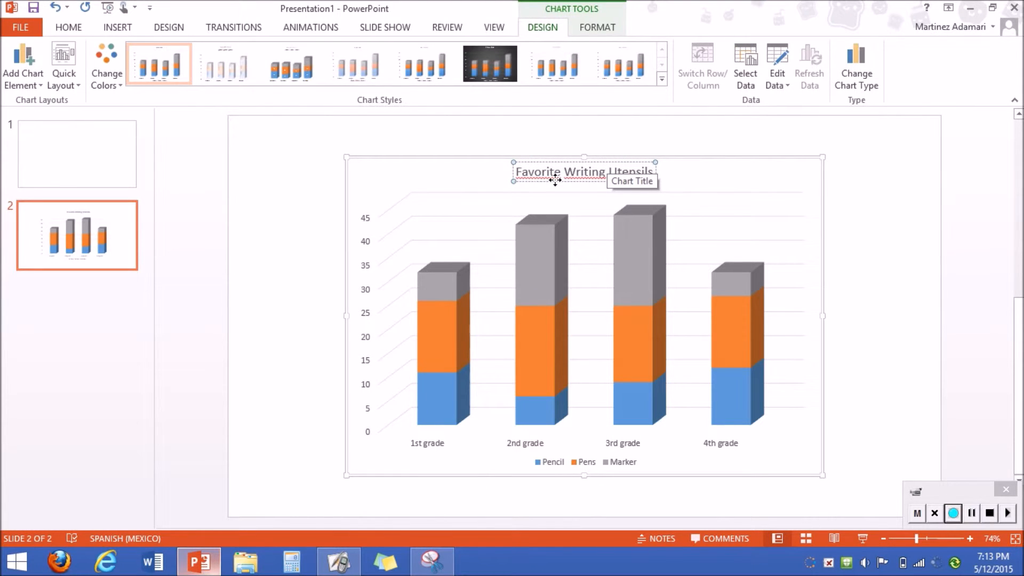
click(485, 229)
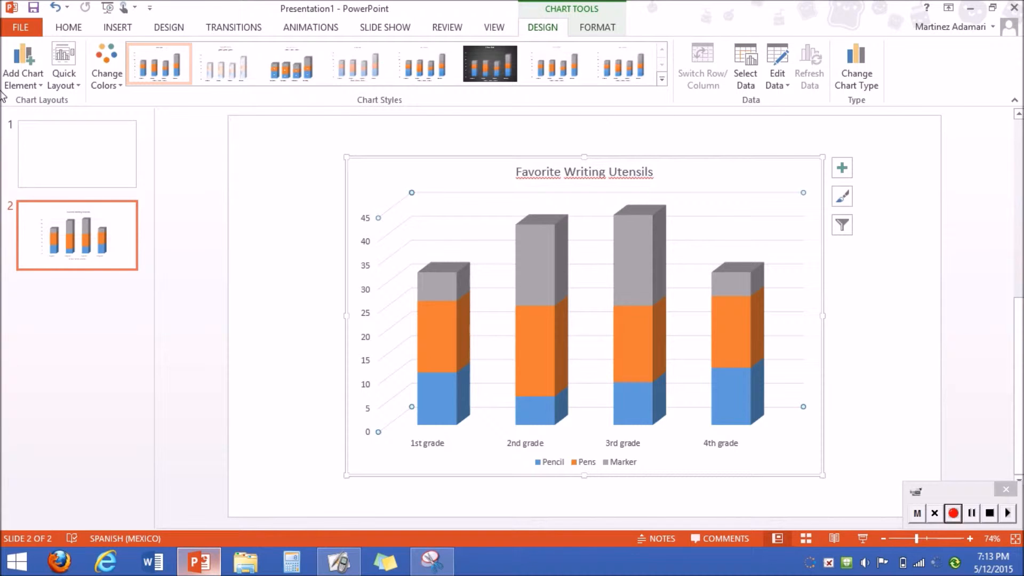
Step: Hide the chart's primary vertical axis and add a primary vertical axis title
click(35, 83)
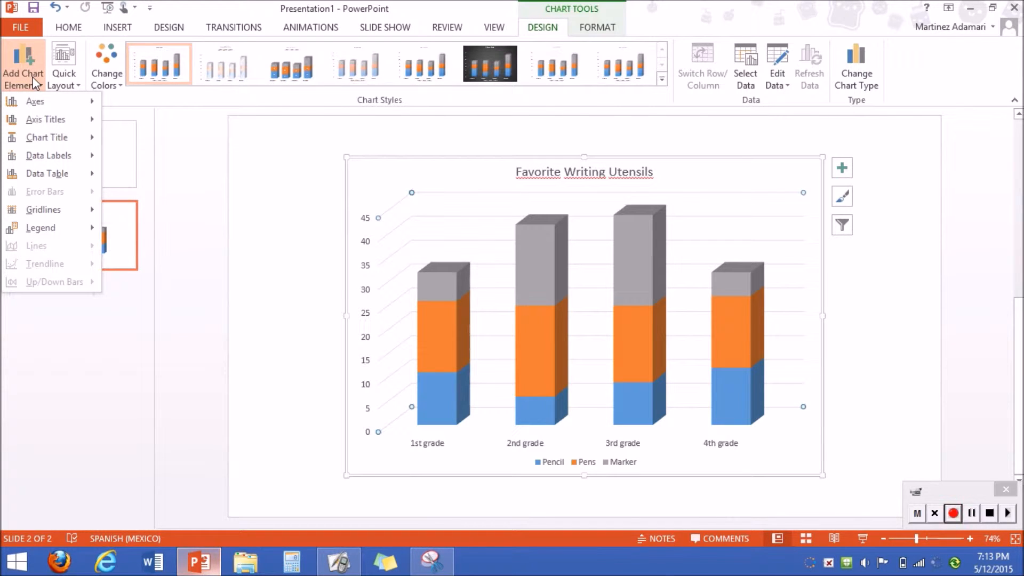
mouse_move(50, 101)
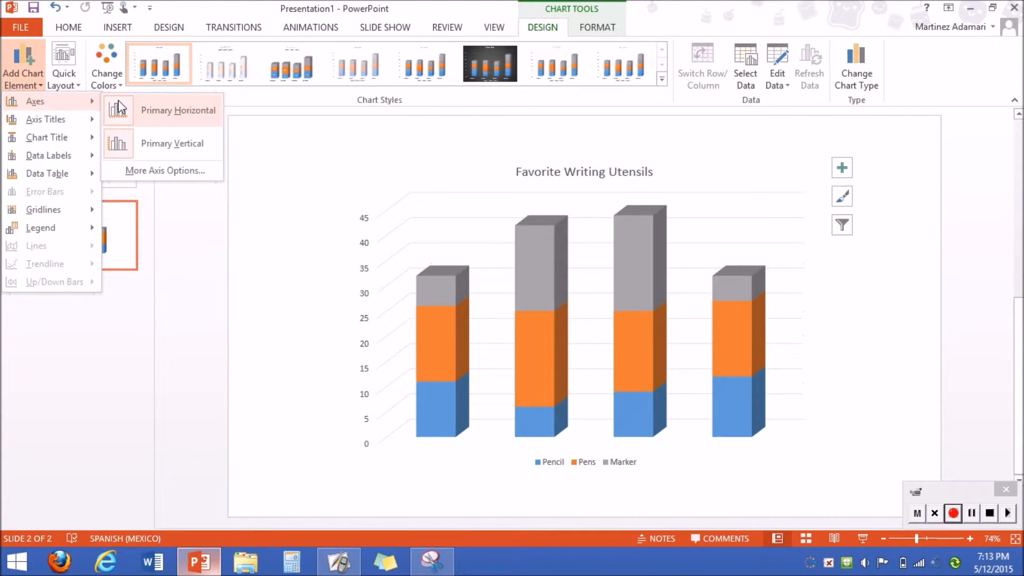
click(131, 137)
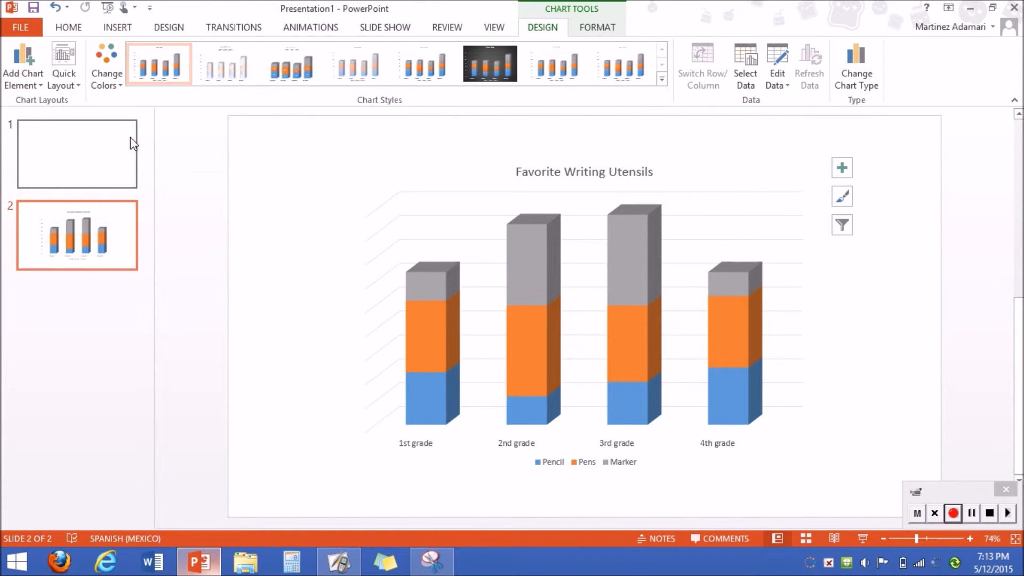
click(16, 66)
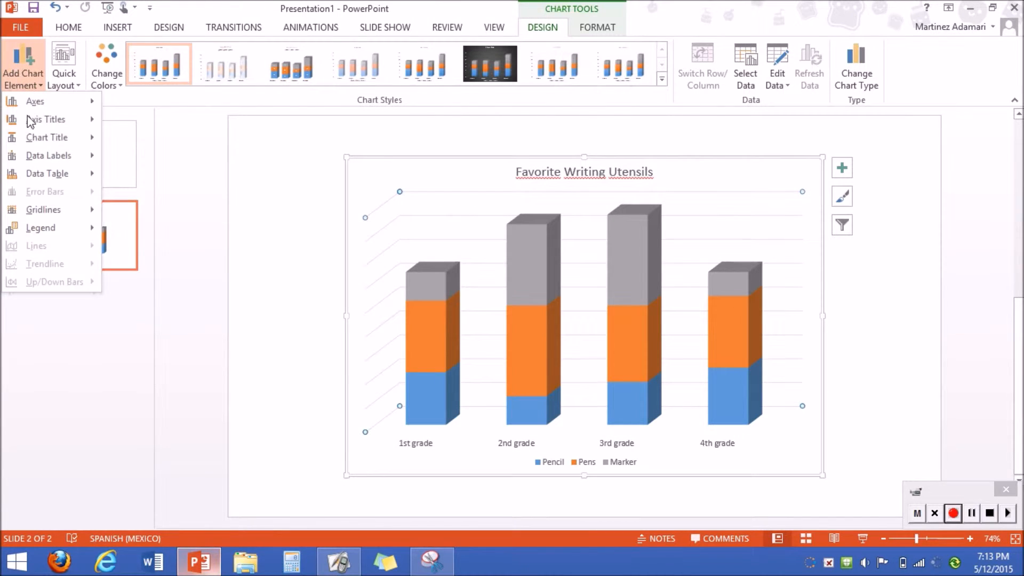
mouse_move(30, 122)
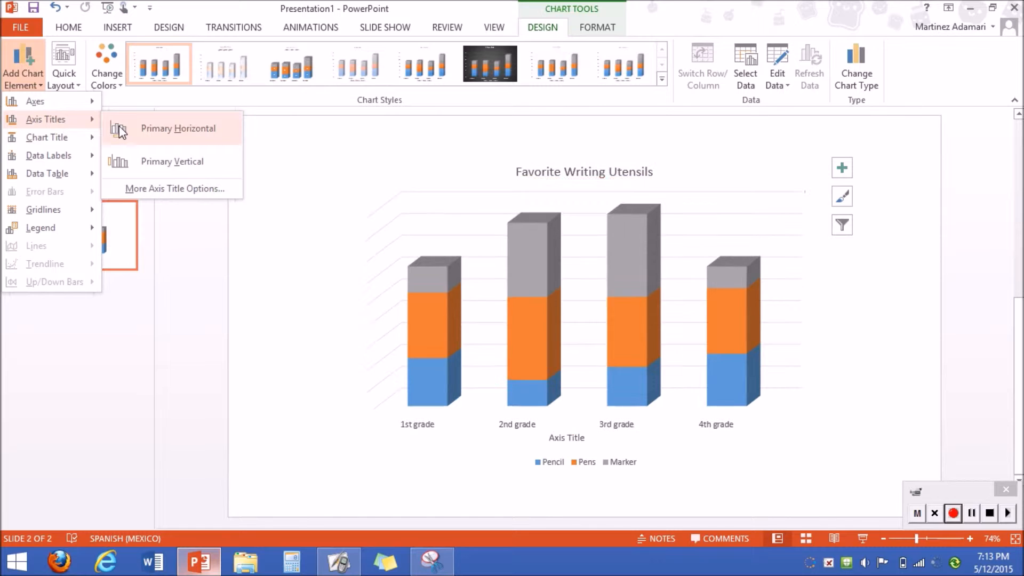
click(130, 159)
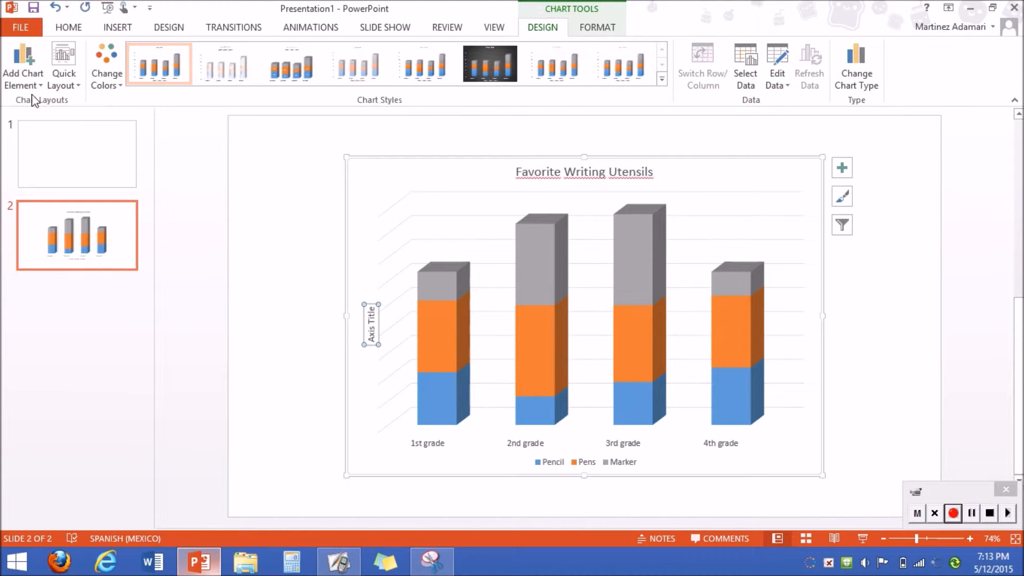
Step: Place the chart title as a centered overlay and add data callout labels to the columns
click(25, 87)
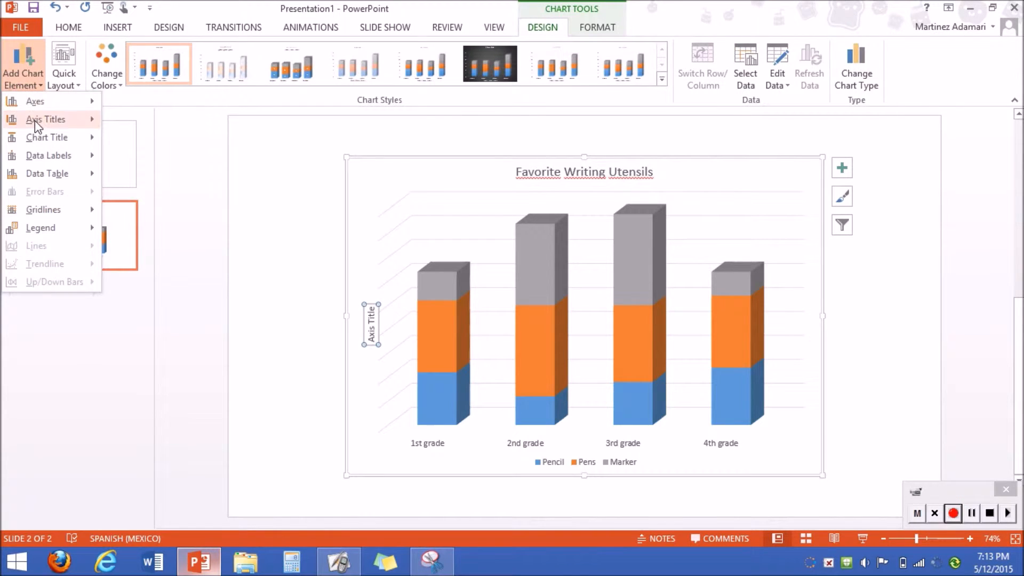
mouse_move(38, 141)
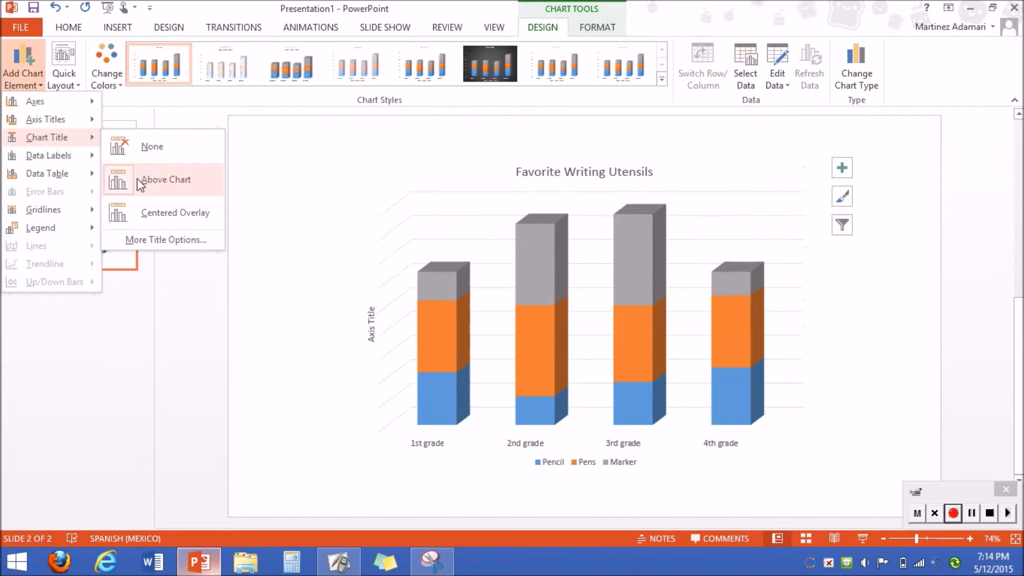
click(145, 213)
click(27, 78)
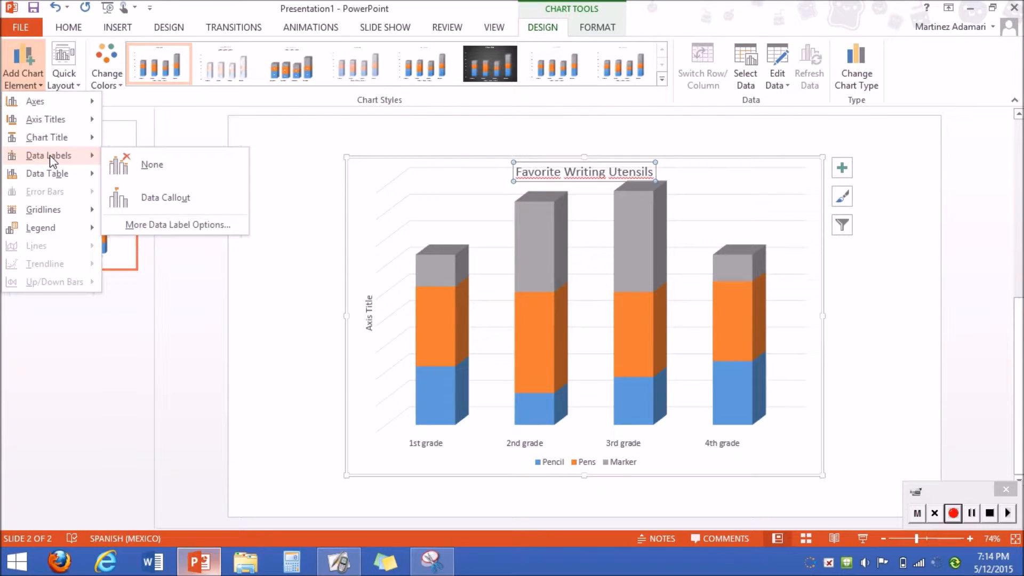
click(127, 195)
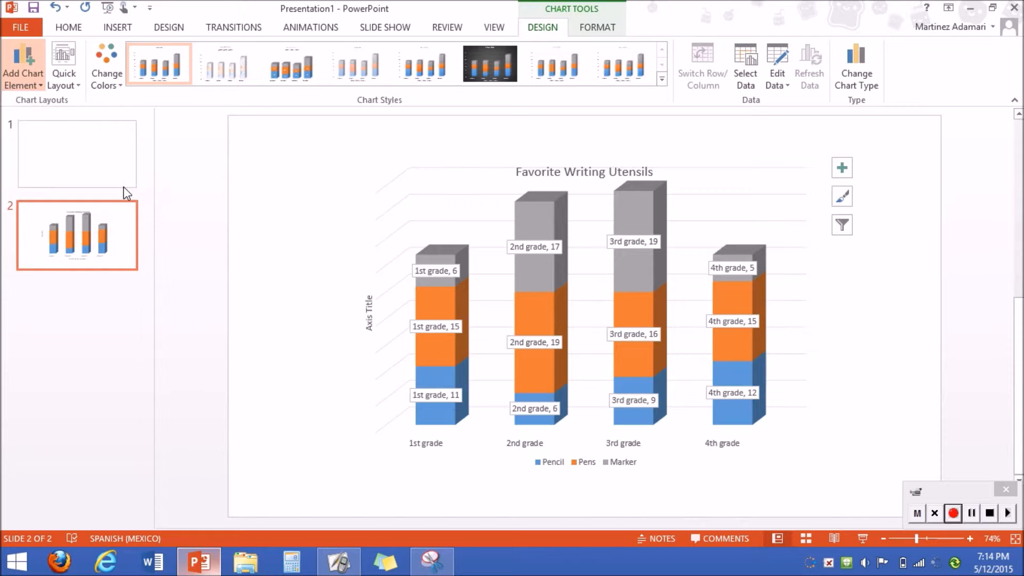
Step: Add a data table without legend keys and turn on primary minor vertical gridlines for the chart
click(23, 66)
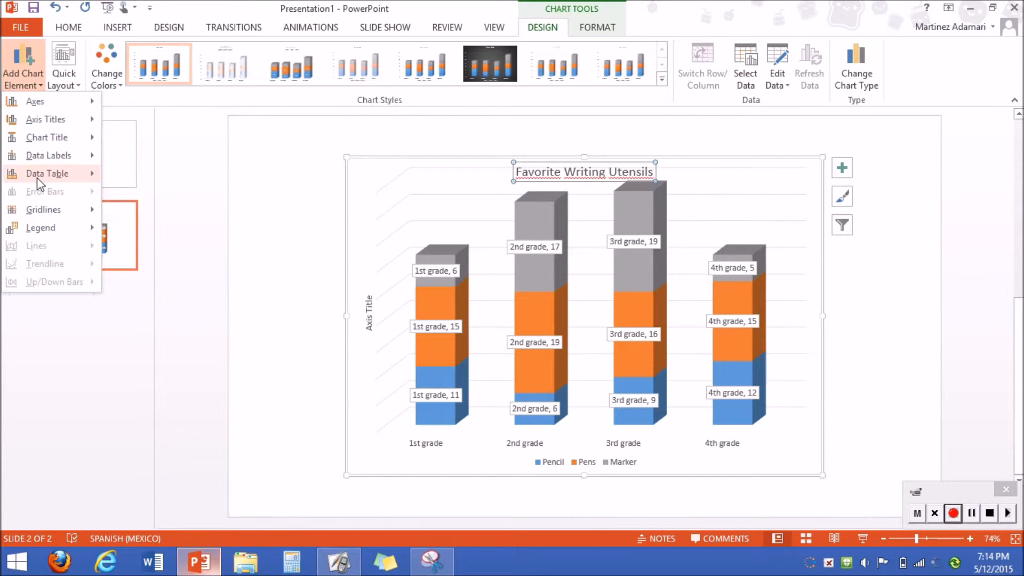
mouse_move(42, 184)
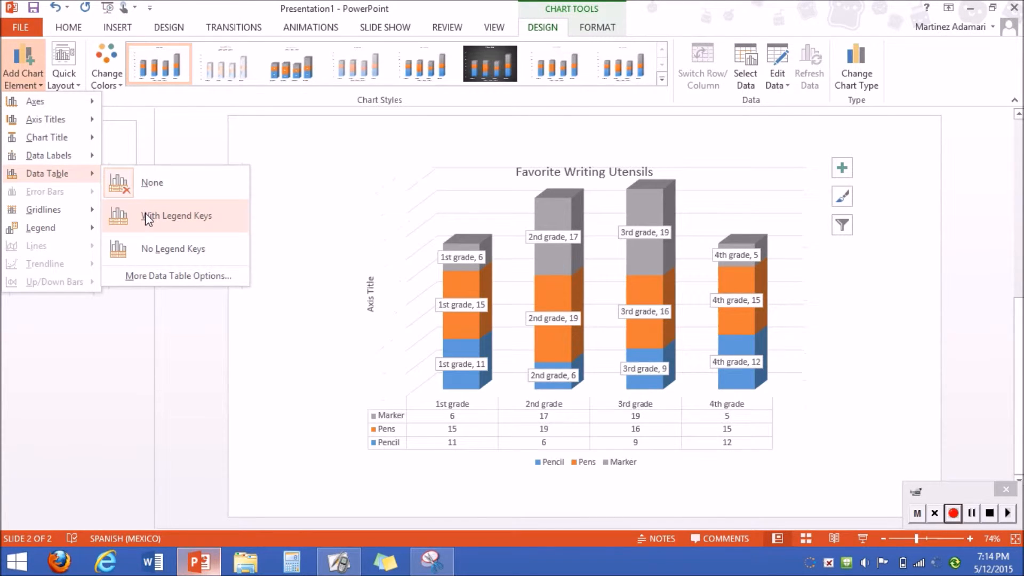
click(159, 251)
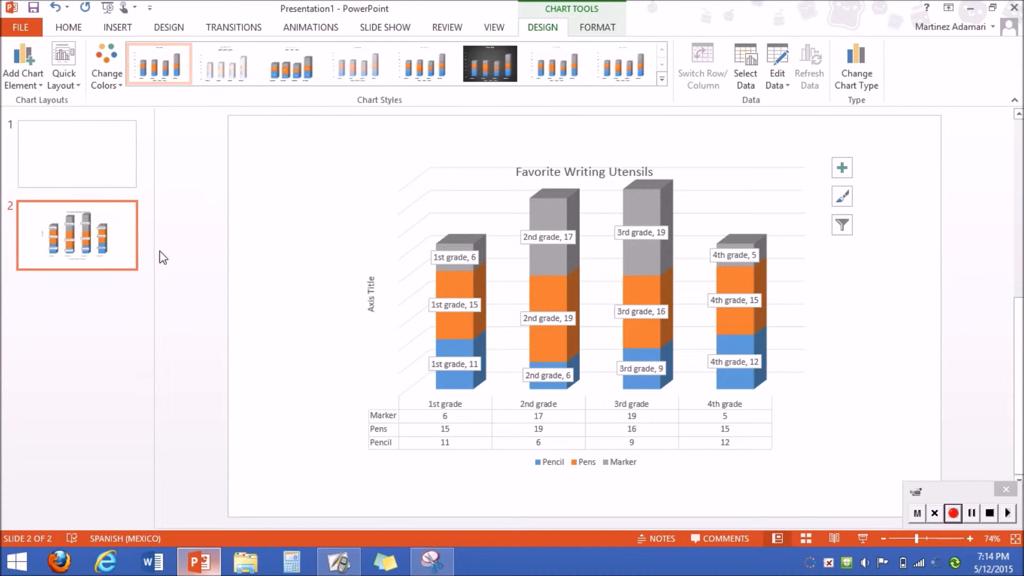
click(46, 86)
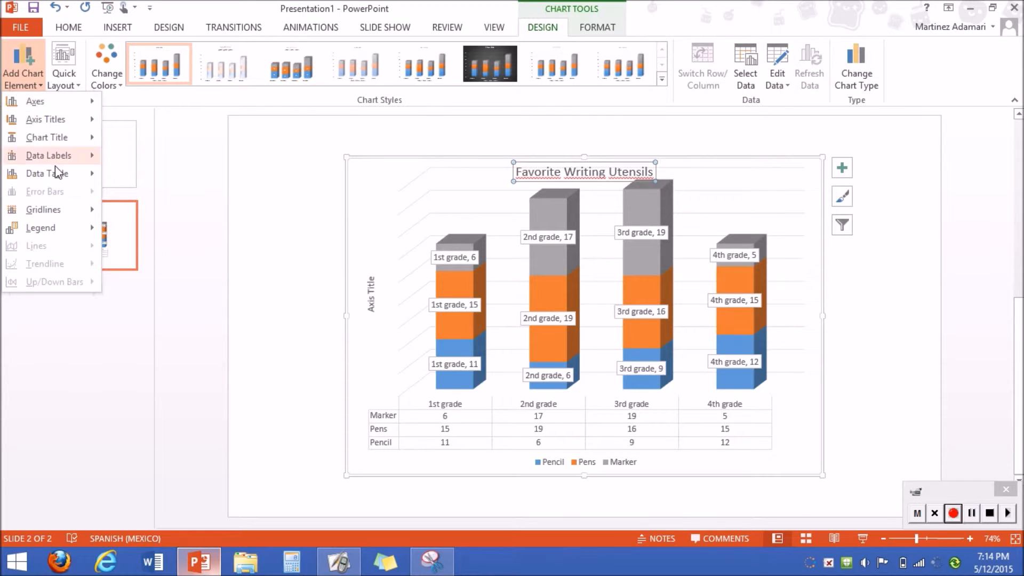
mouse_move(56, 203)
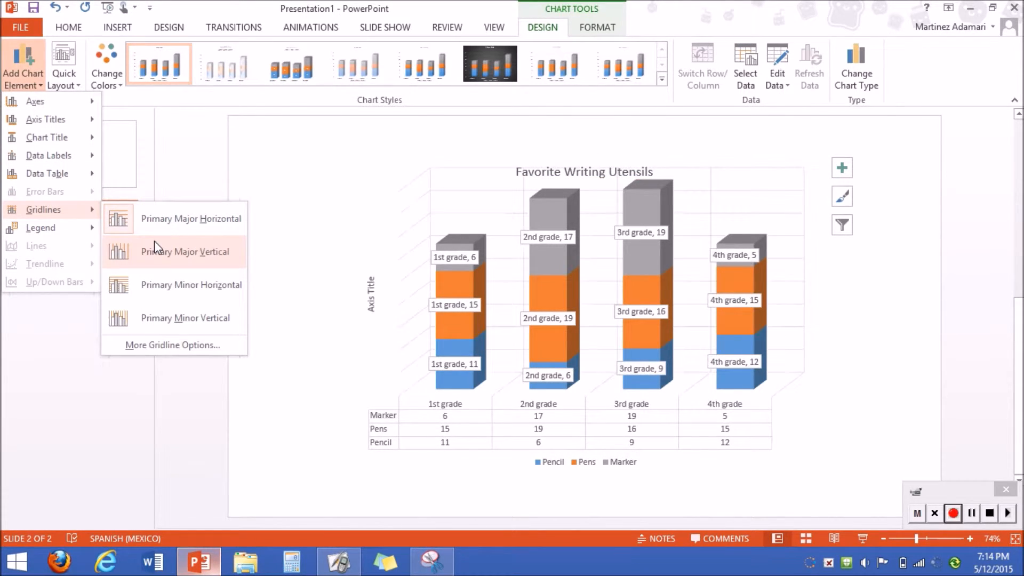
click(161, 311)
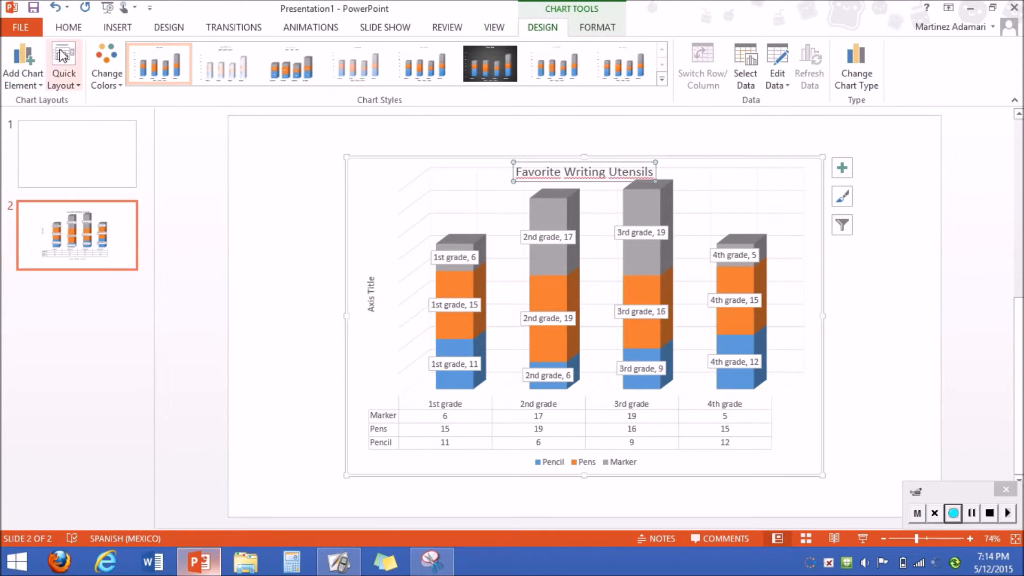
Step: Place the chart legend on the right side of the chart
click(18, 69)
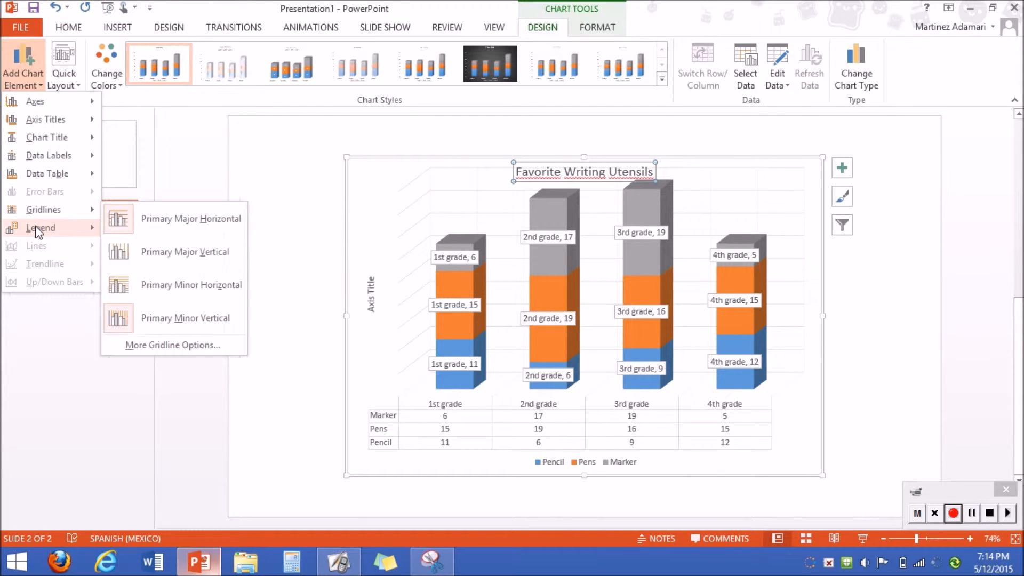
mouse_move(37, 230)
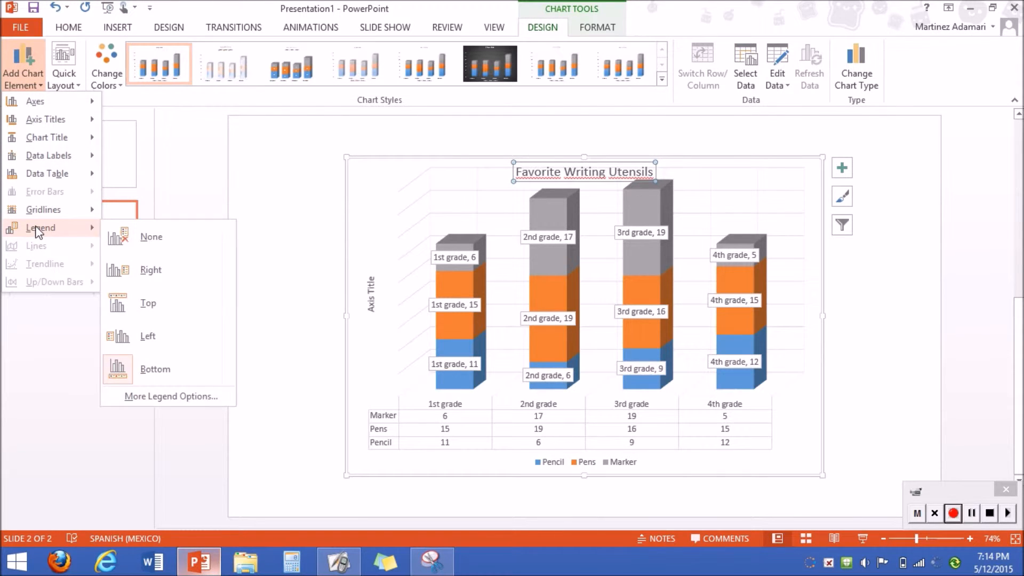
click(112, 266)
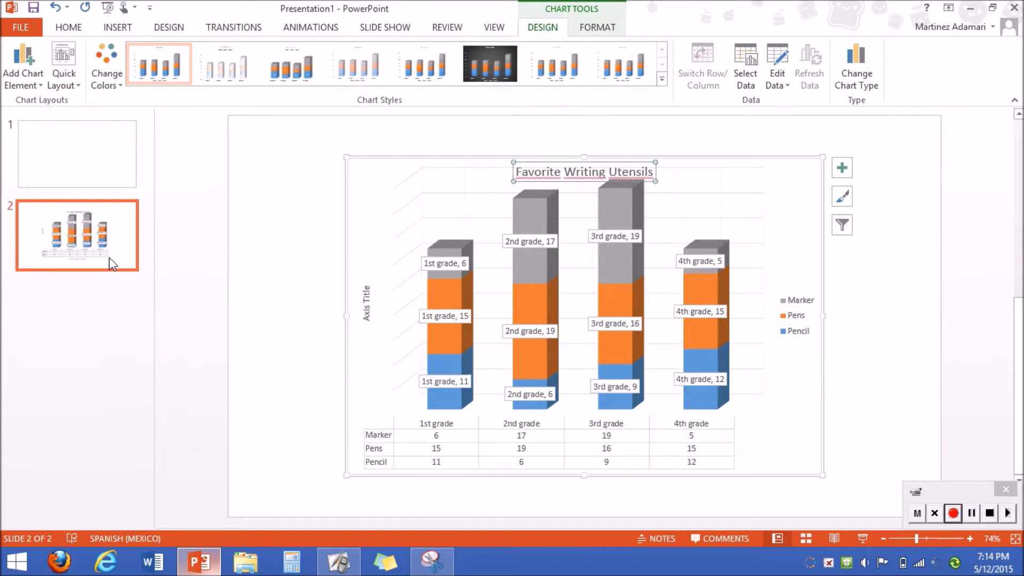
click(17, 70)
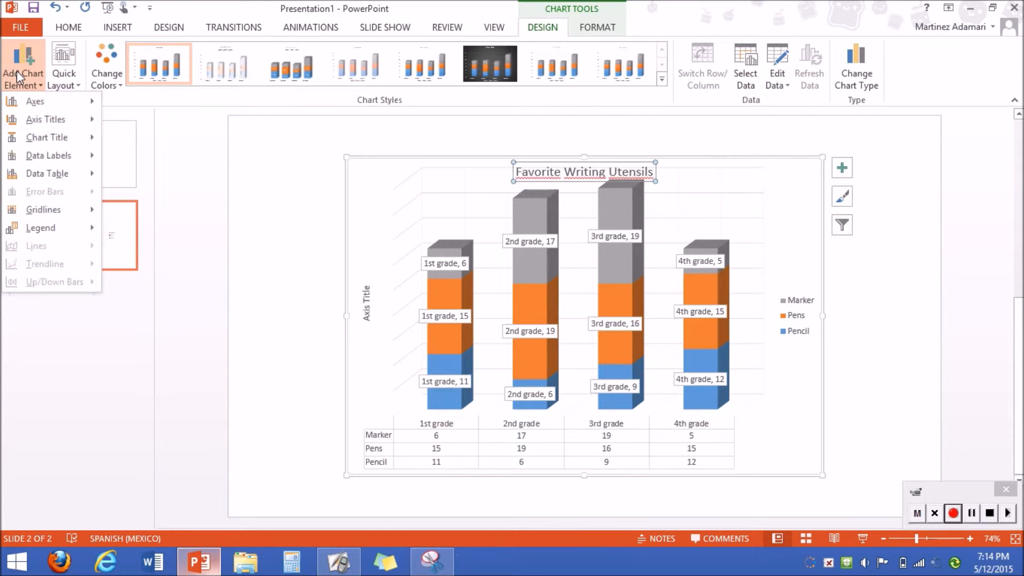
mouse_move(38, 231)
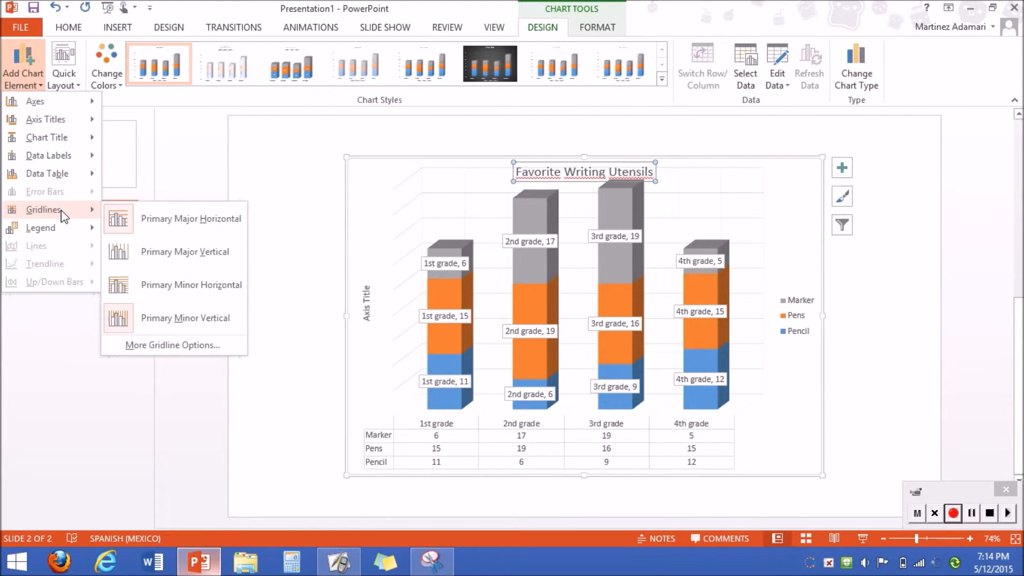
click(168, 121)
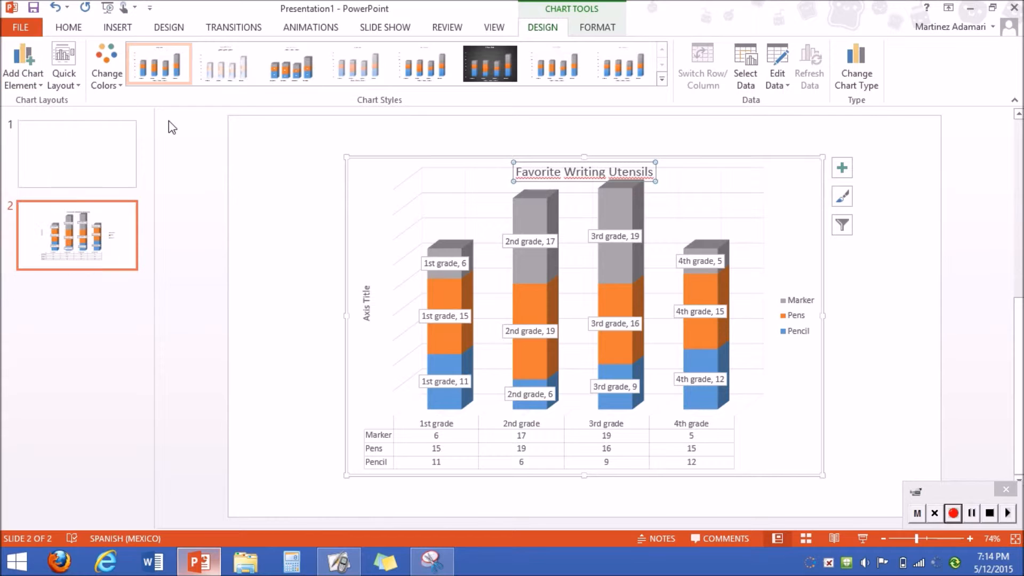
Step: Apply the quick layout that has a chart title, titles on both axes, data labels and no legend
click(75, 82)
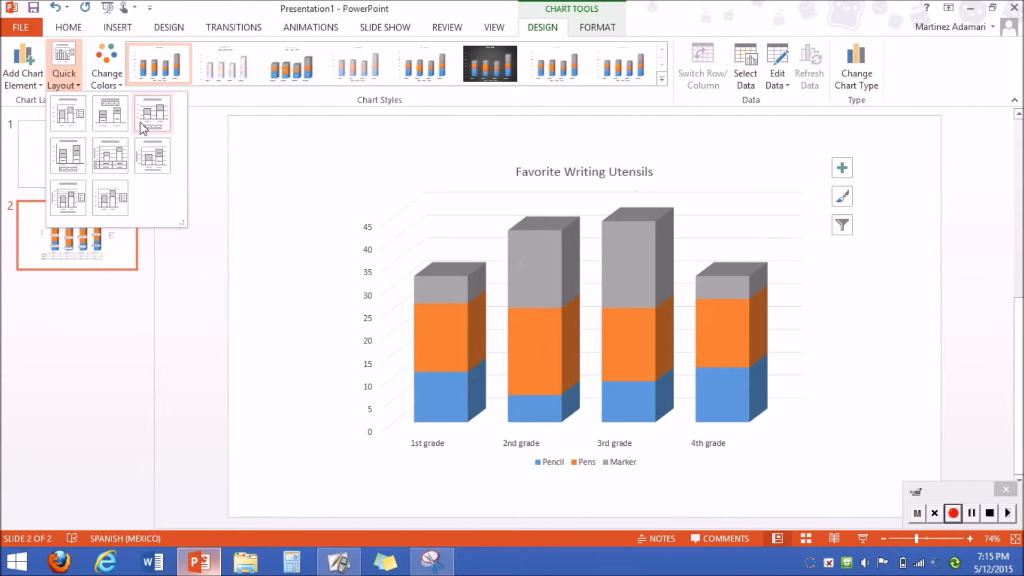
click(142, 147)
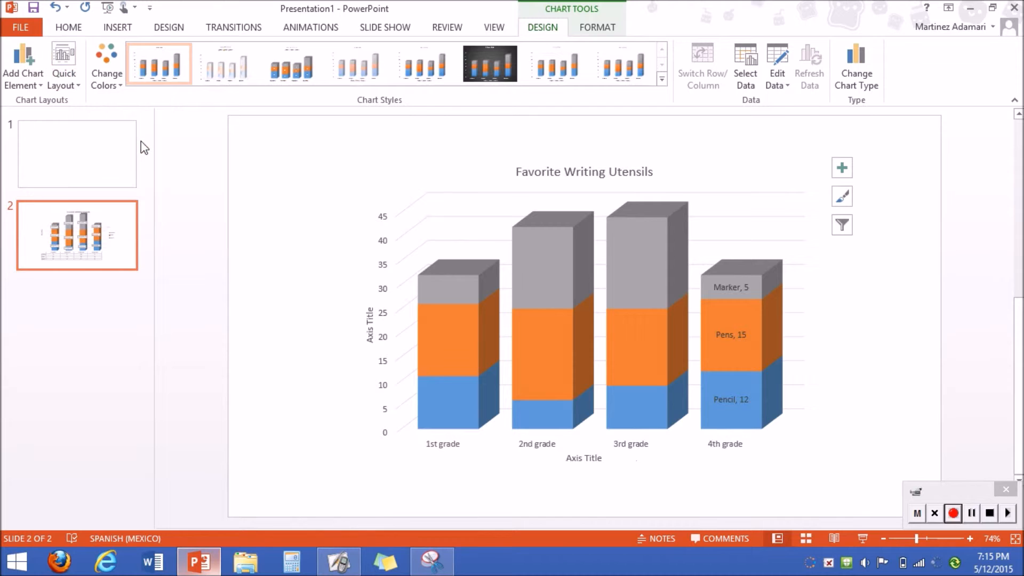
Step: Recolor the chart with the fourth colorful palette, giving green, blue and gold segments, and apply the chart style with the dark background
click(110, 62)
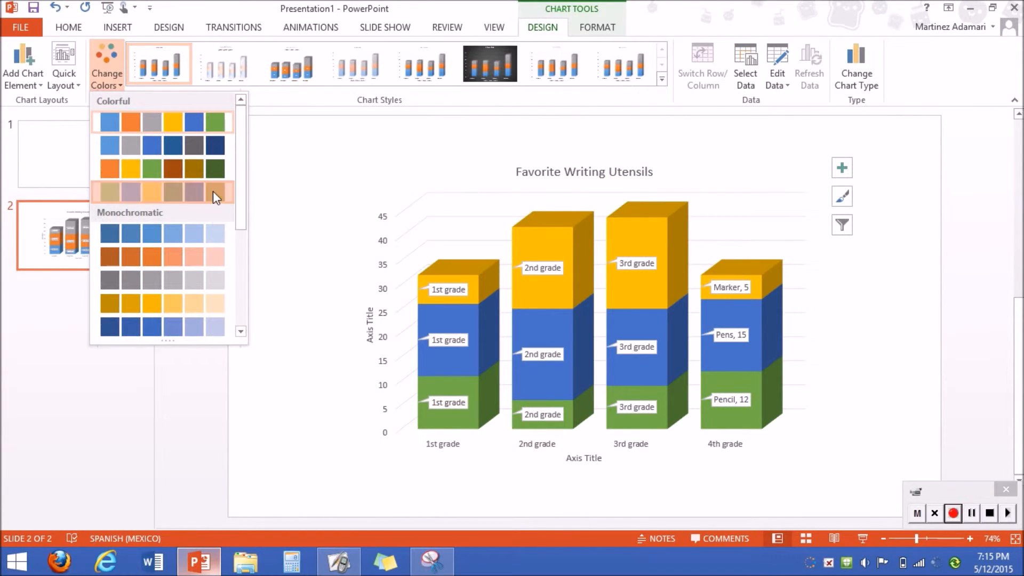
click(213, 191)
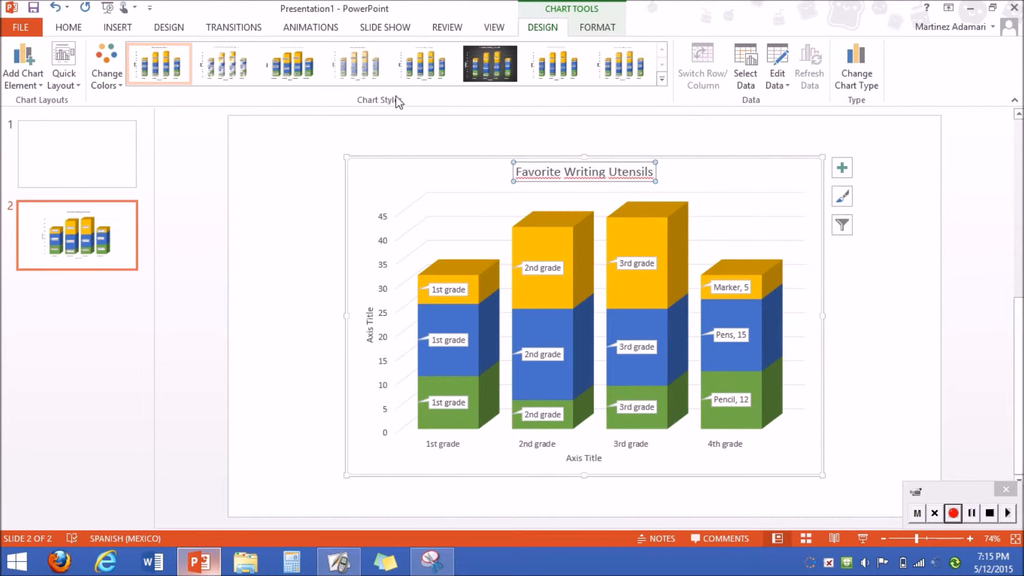
click(662, 80)
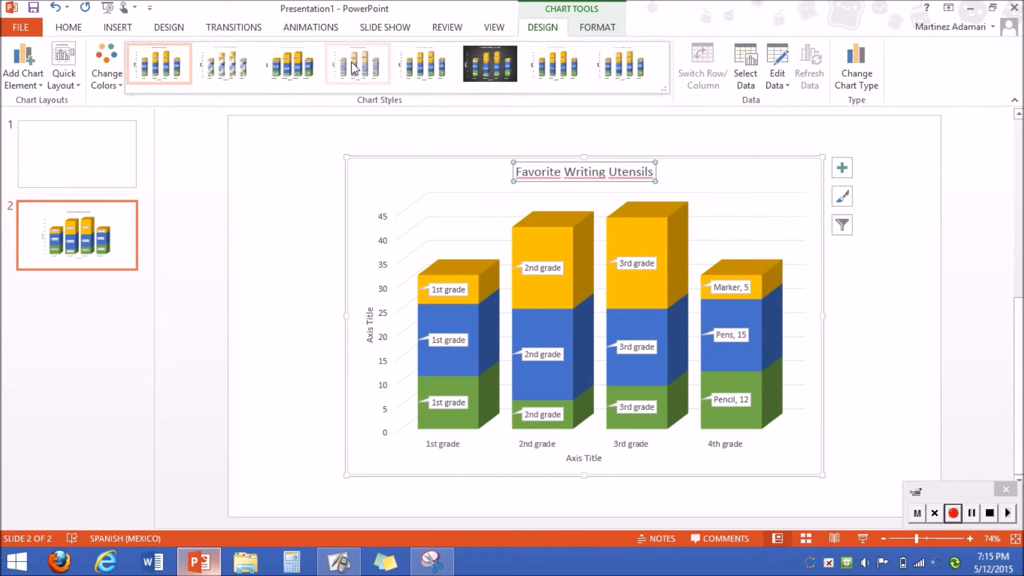
click(482, 55)
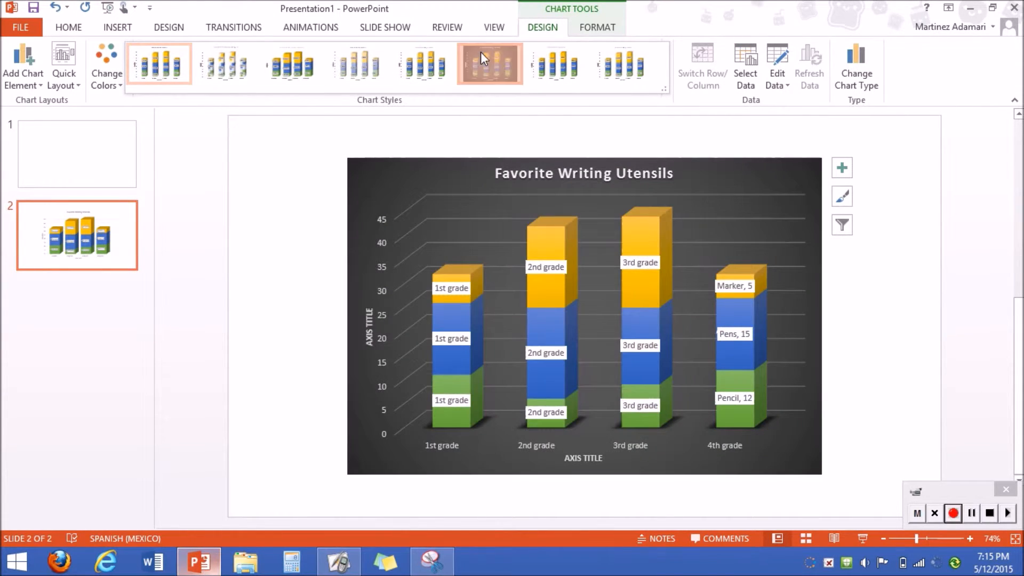
Step: Examine the chart's data range, series and category labels in the data source selection and its datasheet, and close both
click(742, 83)
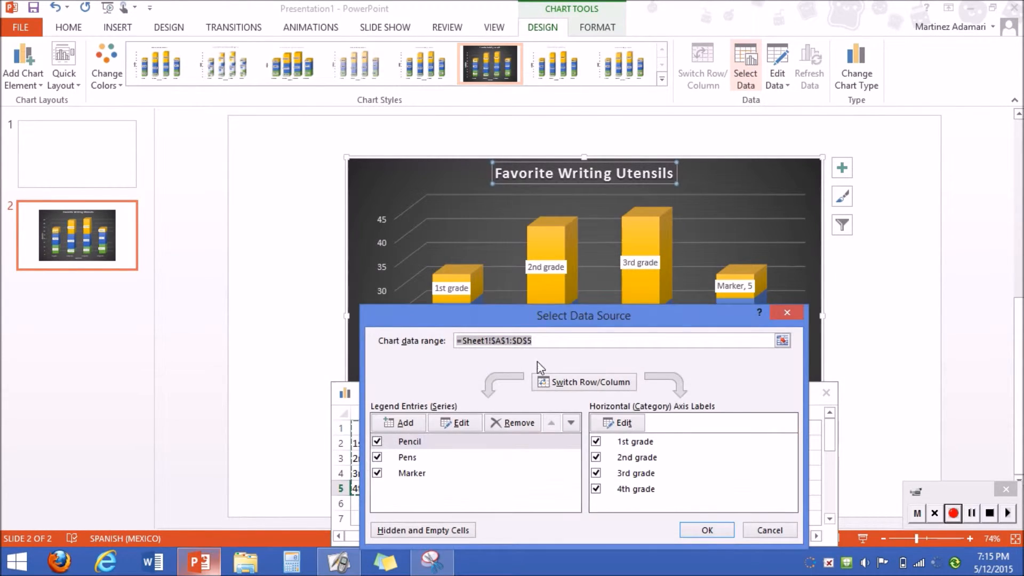
drag(539, 318, 257, 131)
drag(565, 395, 574, 391)
drag(635, 364, 787, 178)
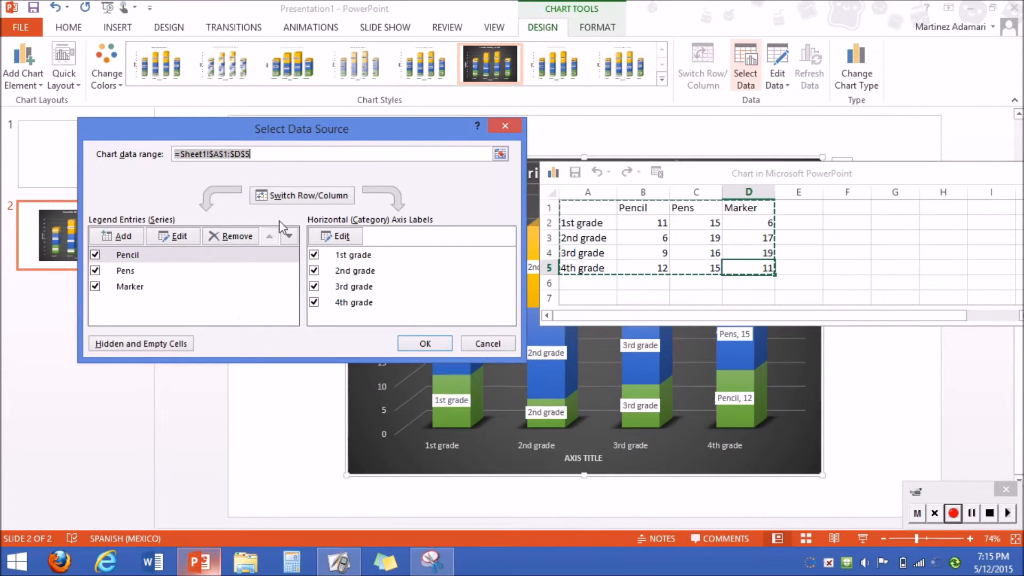
click(505, 125)
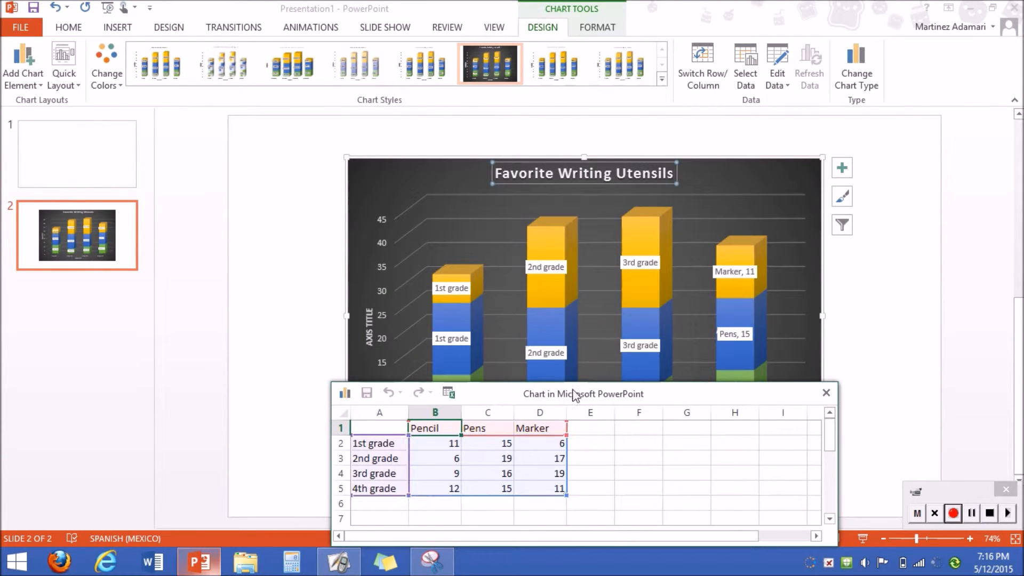
drag(574, 395, 545, 282)
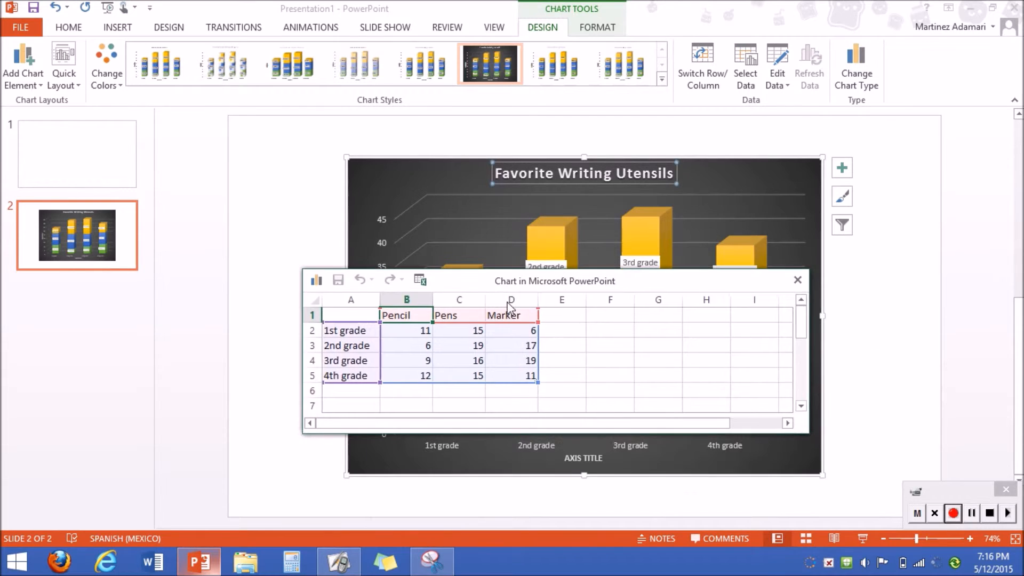
click(800, 280)
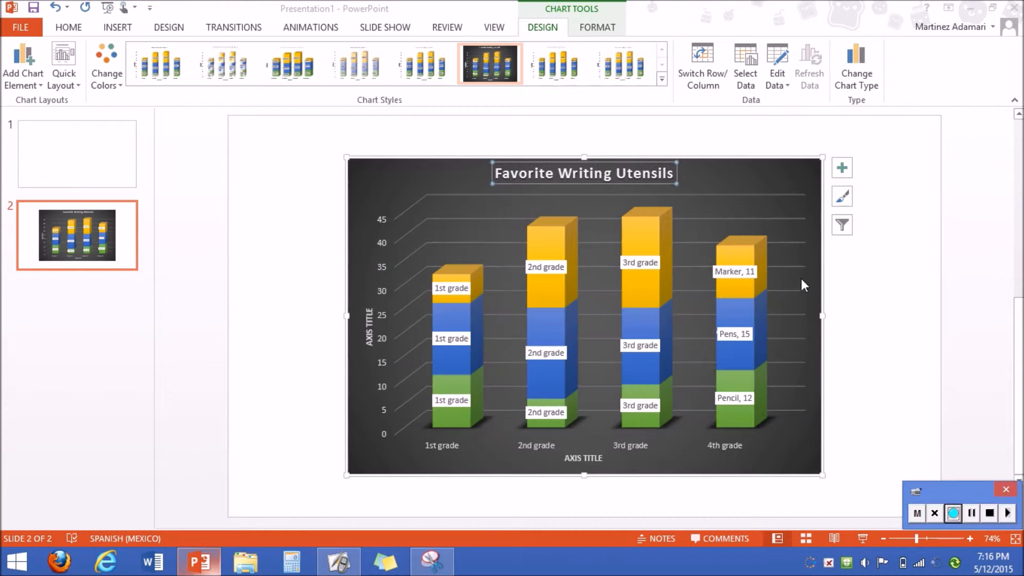
click(783, 84)
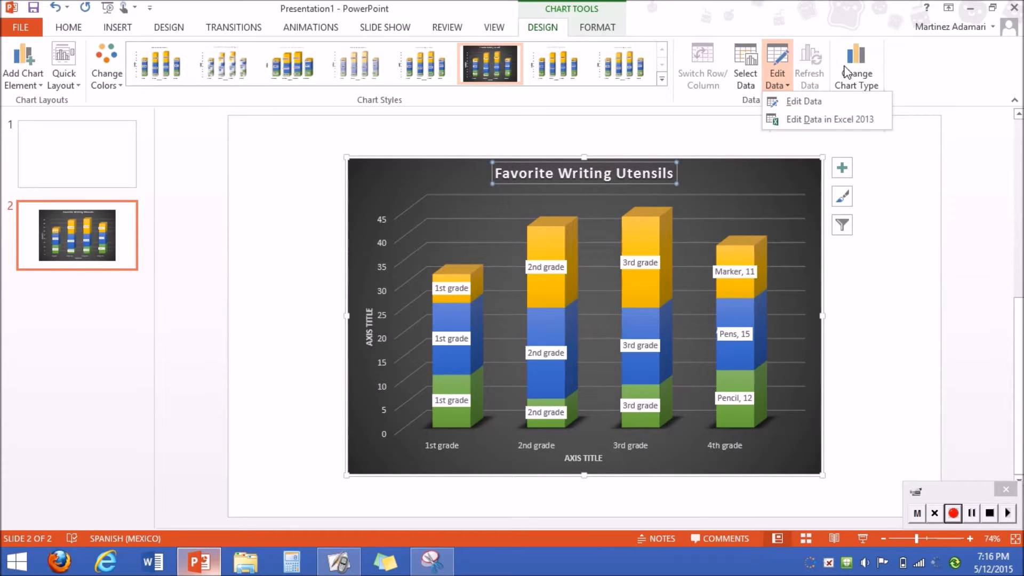
click(906, 147)
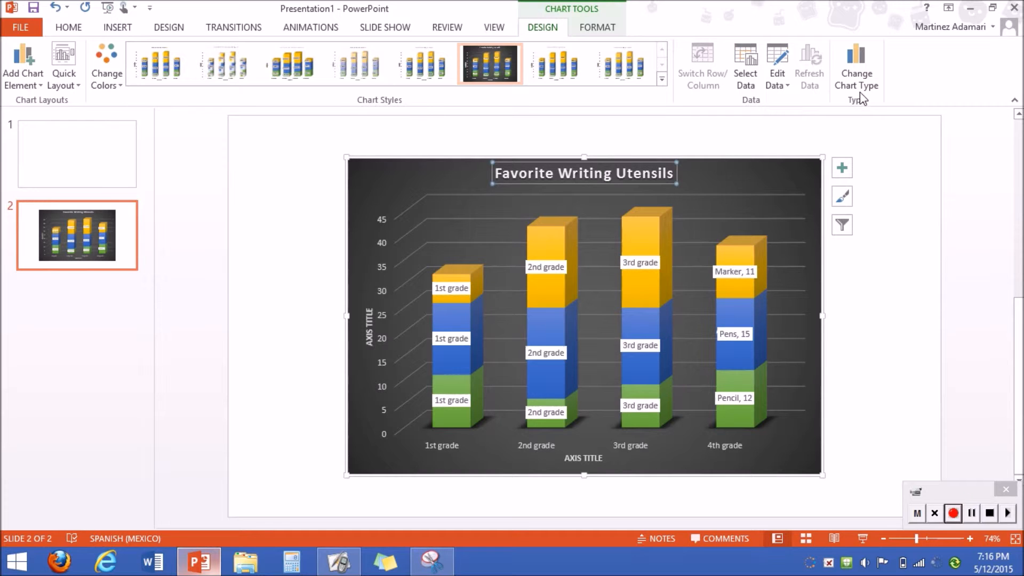
Step: Preview the pie chart variants and change the 3-D stacked column chart to a Doughnut chart
click(858, 74)
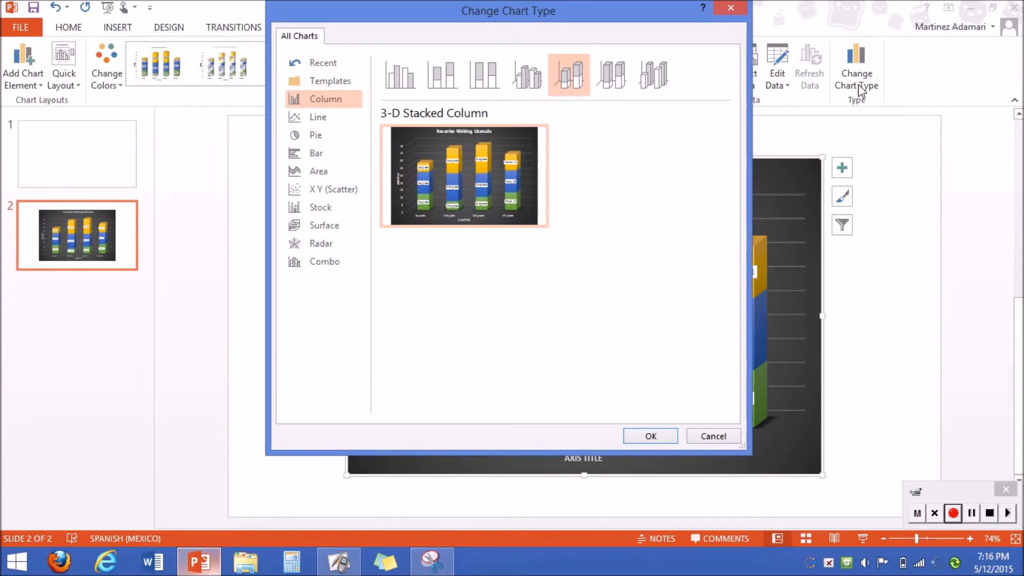
click(309, 140)
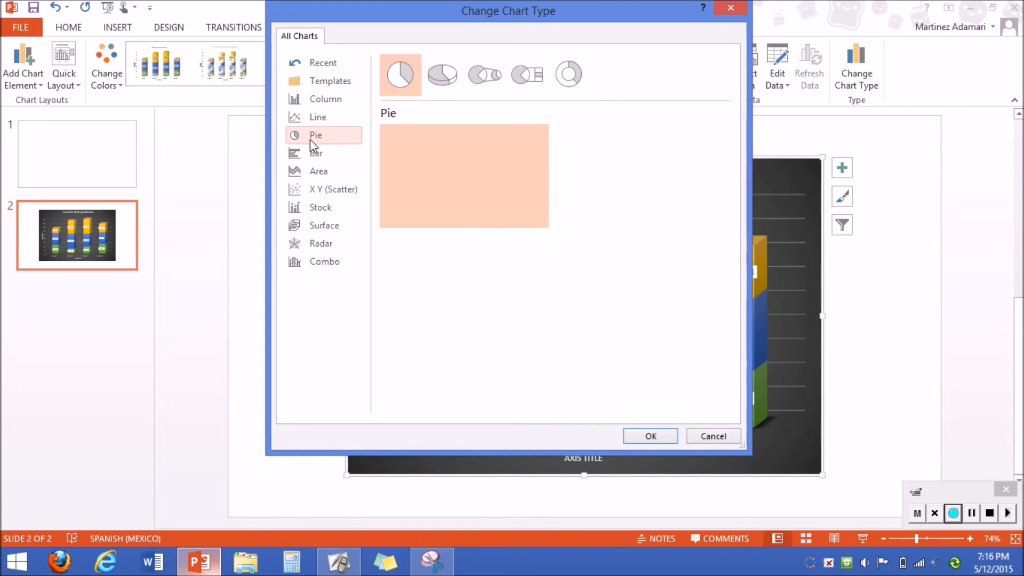
click(442, 73)
click(471, 73)
click(526, 75)
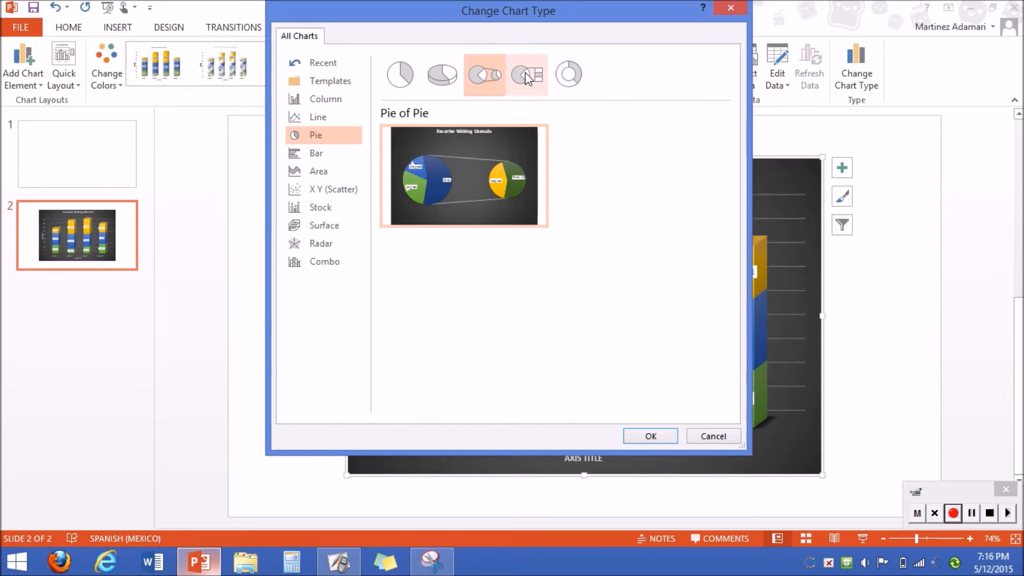
click(569, 74)
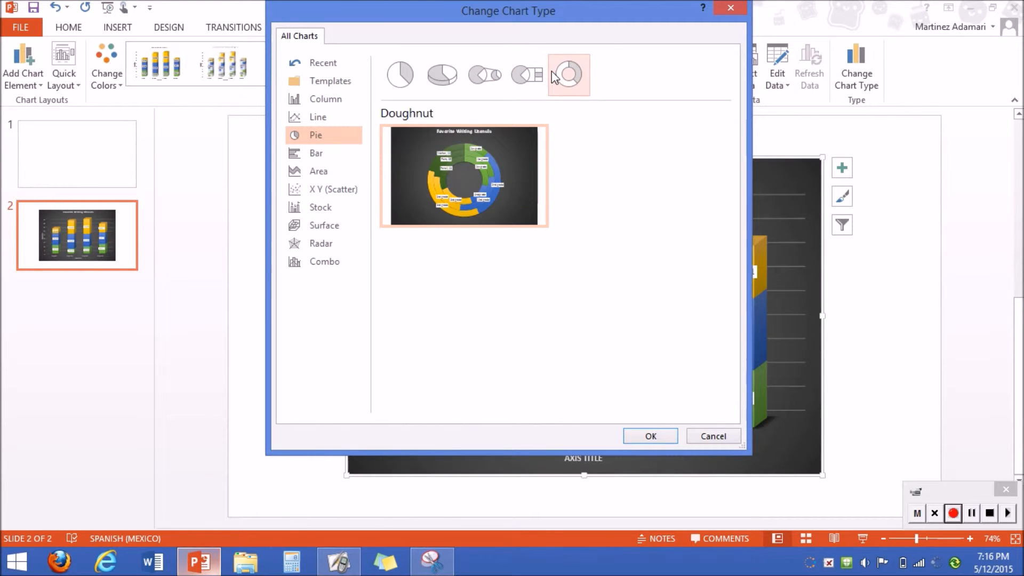
click(641, 436)
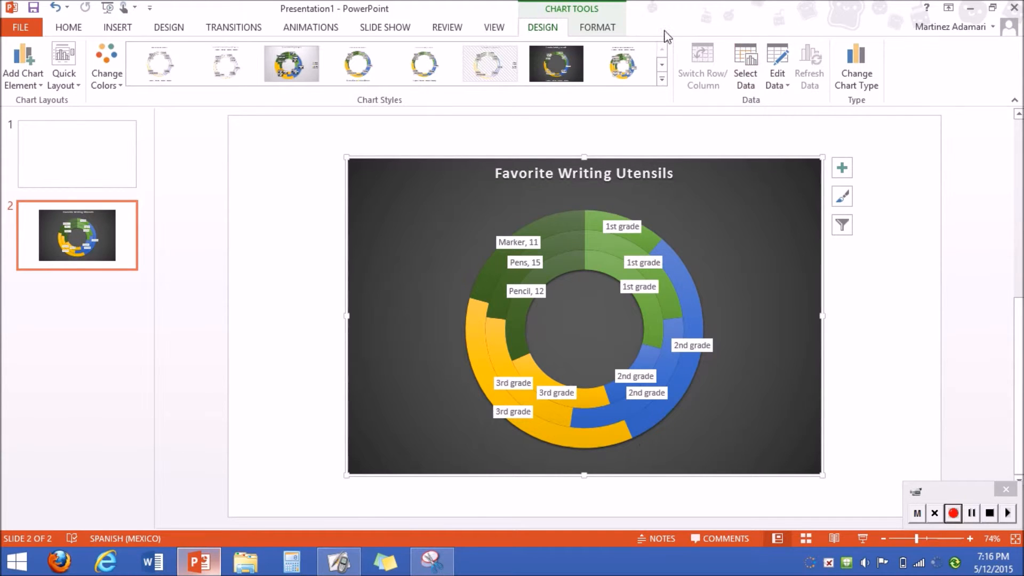
Step: Show the formatting options for the selected doughnut chart
click(598, 31)
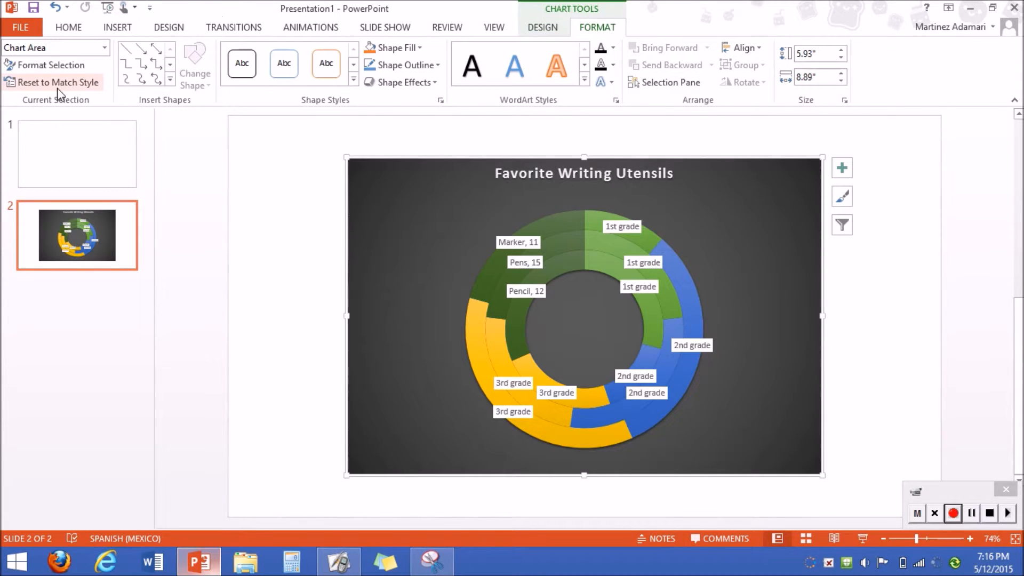